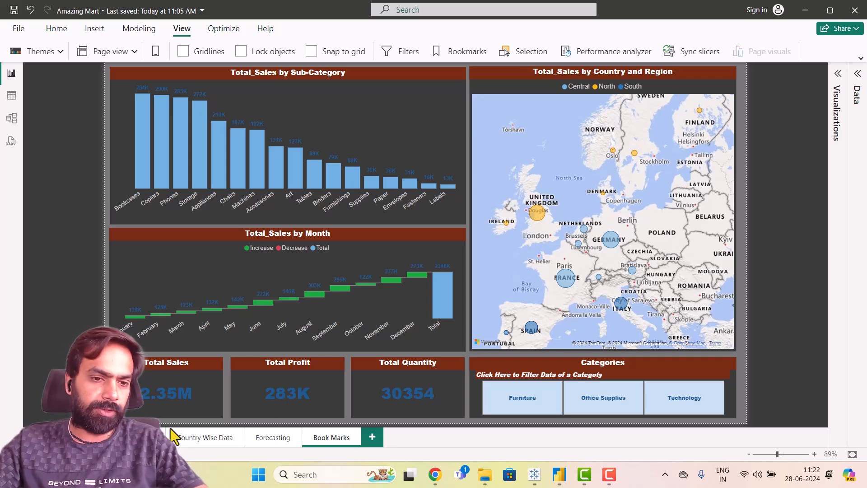
# Step: Review the Order Summary, Country Wise Data, Forecasting and Book Marks pages of the report
pyautogui.click(137, 437)
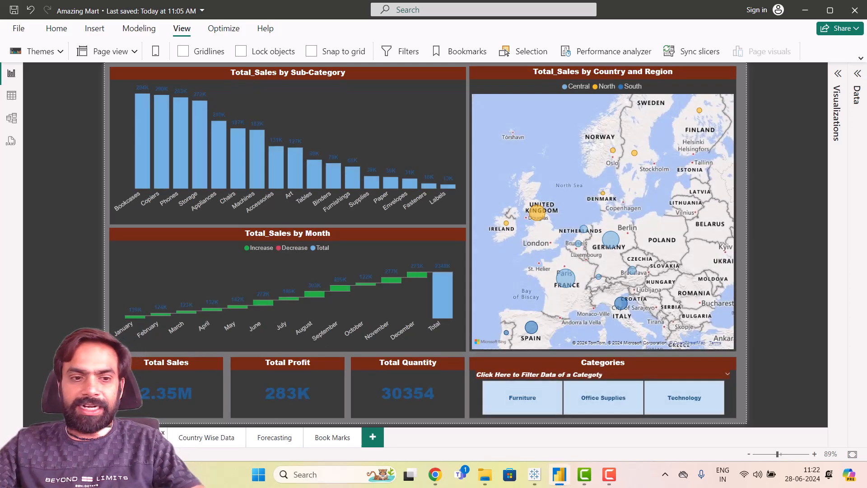
pyautogui.click(186, 438)
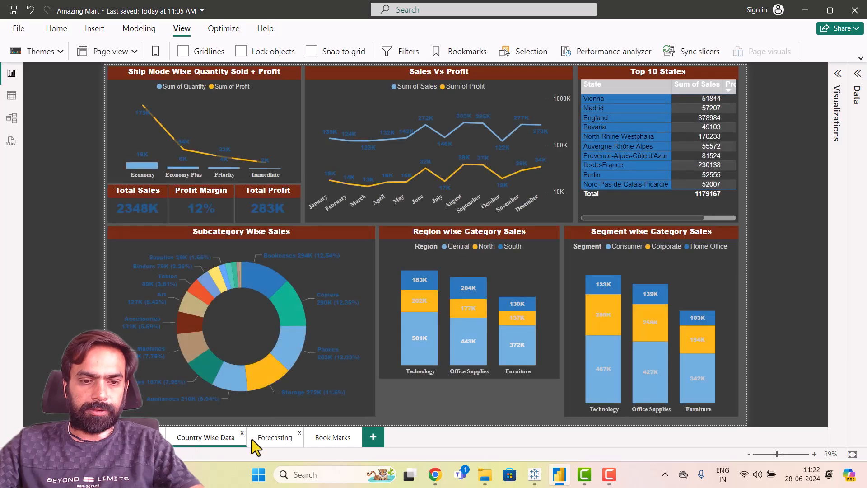
pyautogui.click(273, 439)
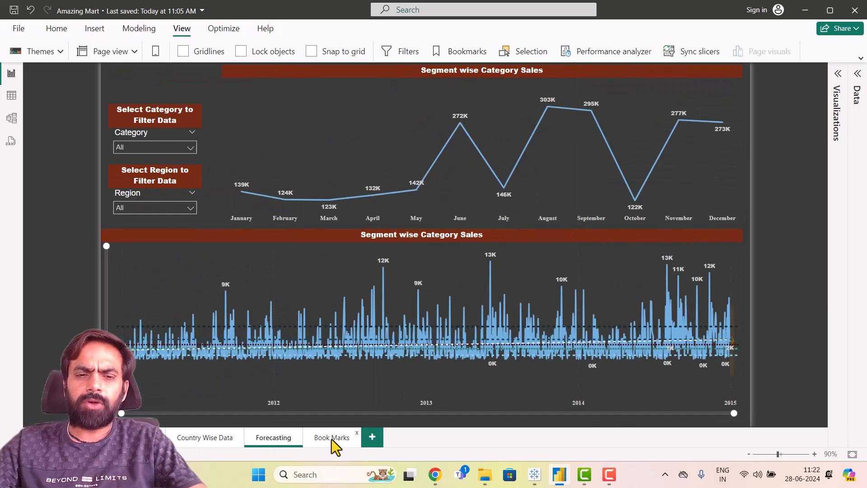
pyautogui.click(332, 439)
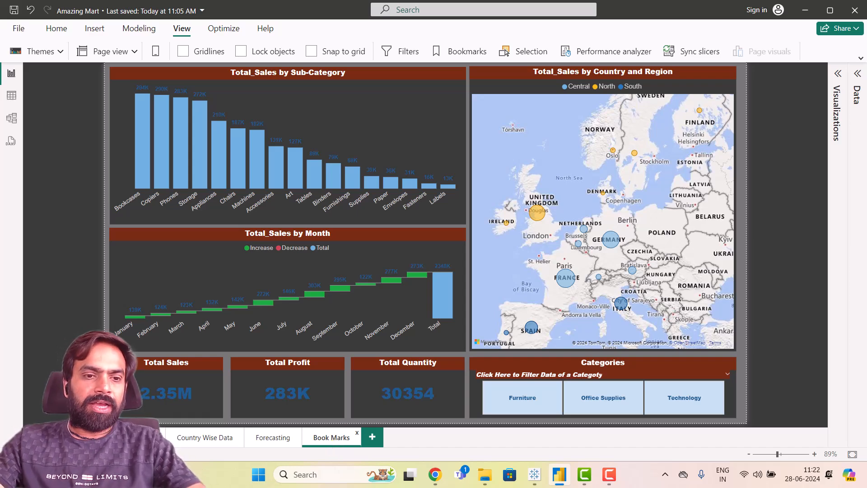
pyautogui.click(141, 437)
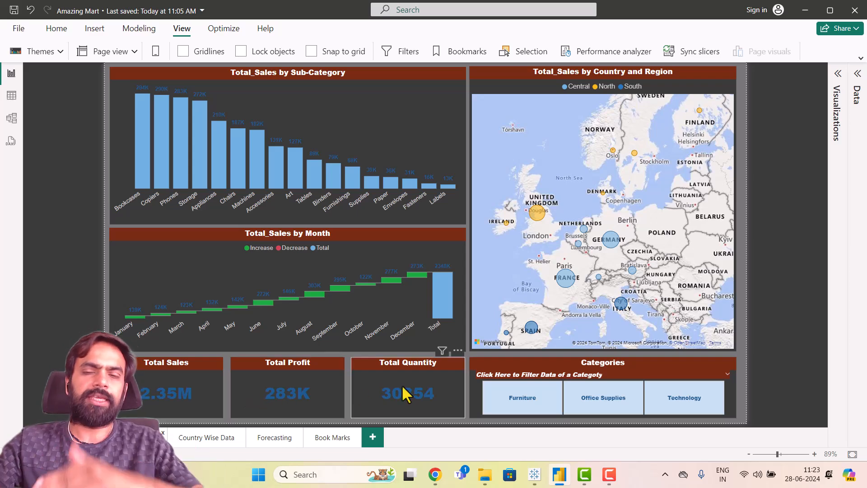
pyautogui.click(211, 434)
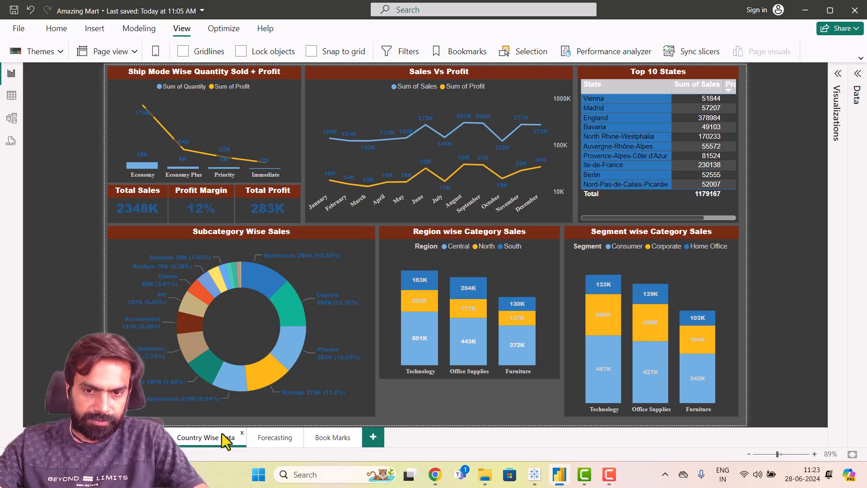
pyautogui.click(265, 443)
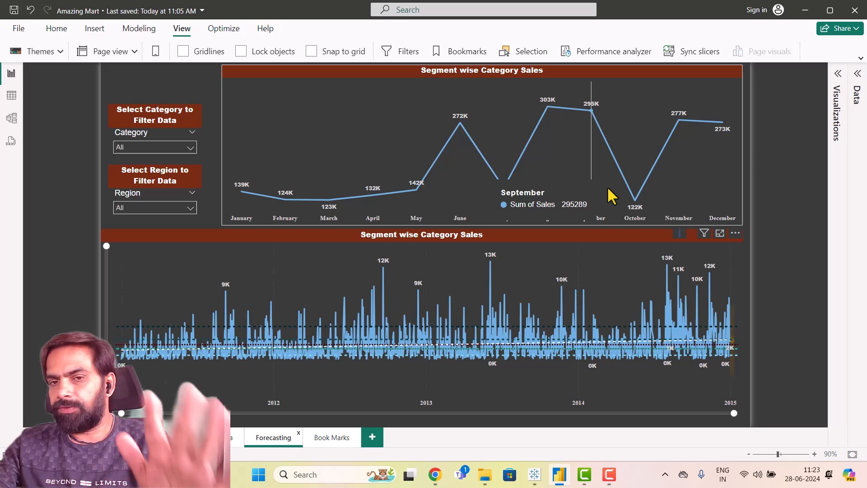
pyautogui.click(325, 438)
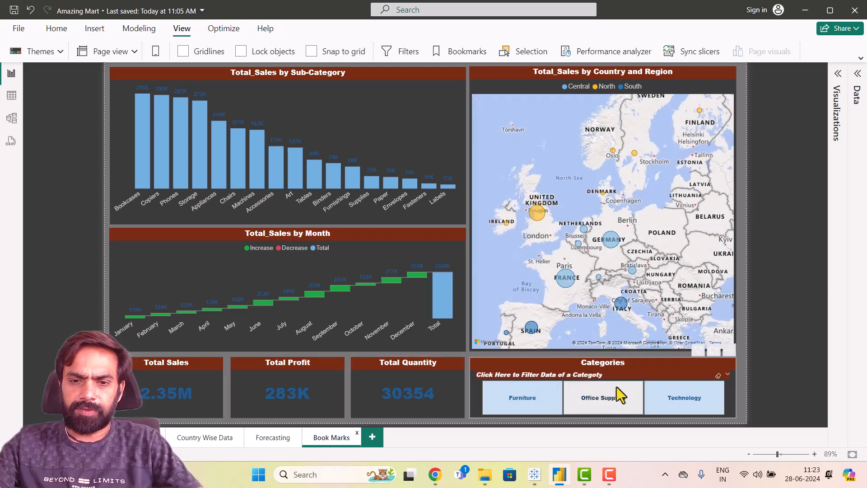
# Step: Filter the Book Marks page by Furniture, Office Supplies and Technology in turn and clear the category filter
pyautogui.click(541, 407)
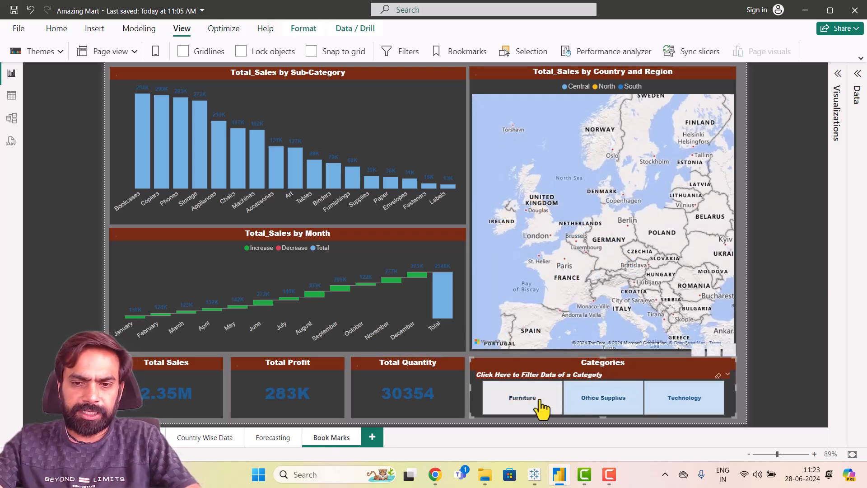
pyautogui.click(600, 406)
pyautogui.click(677, 409)
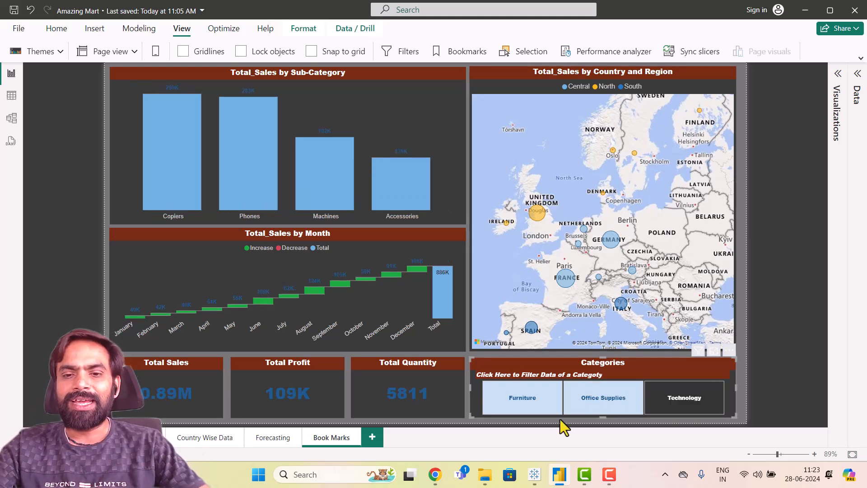
pyautogui.click(687, 408)
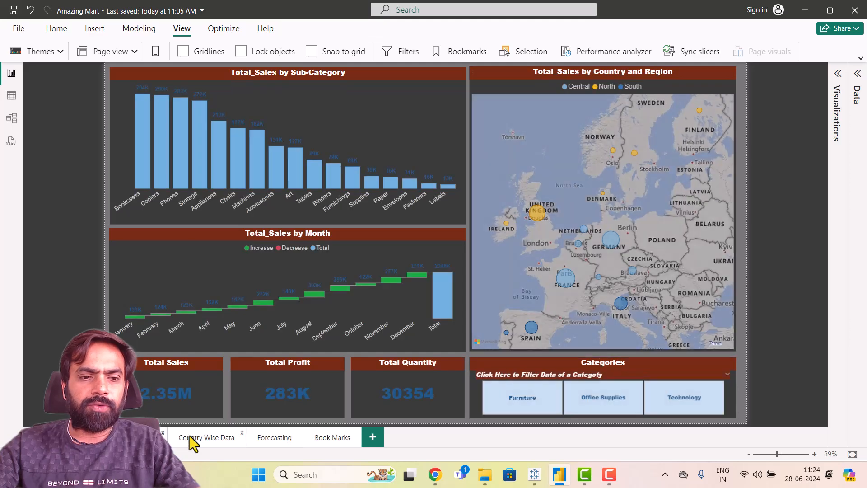
# Step: Go through the Country Wise Data, Forecasting and Book Marks pages once more
pyautogui.click(189, 435)
pyautogui.click(259, 438)
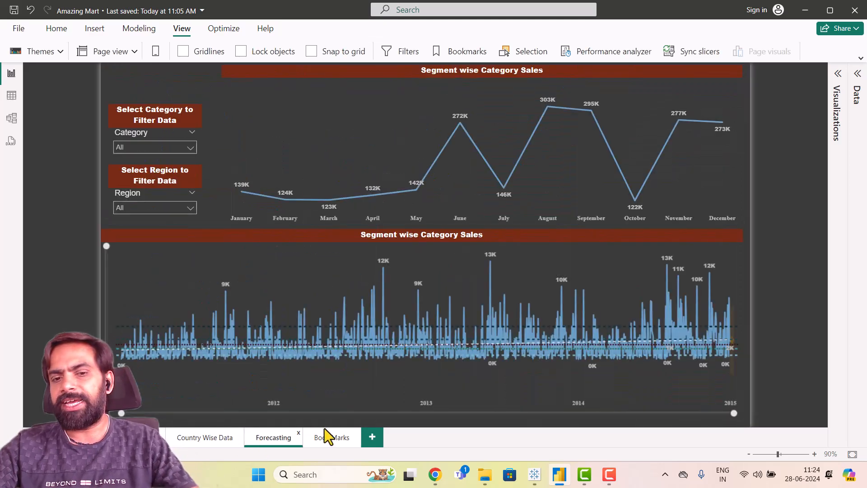
pyautogui.click(336, 442)
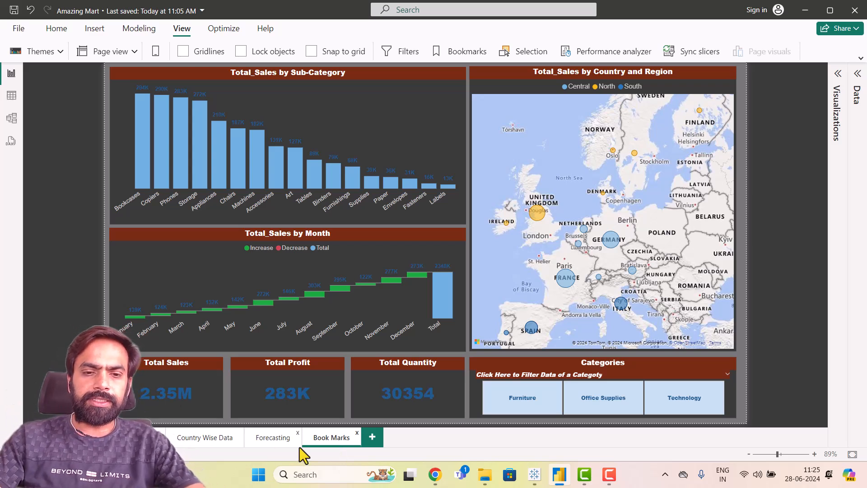
# Step: Add a new report page, placed before Order Summary as the first page, and rename it
pyautogui.click(372, 438)
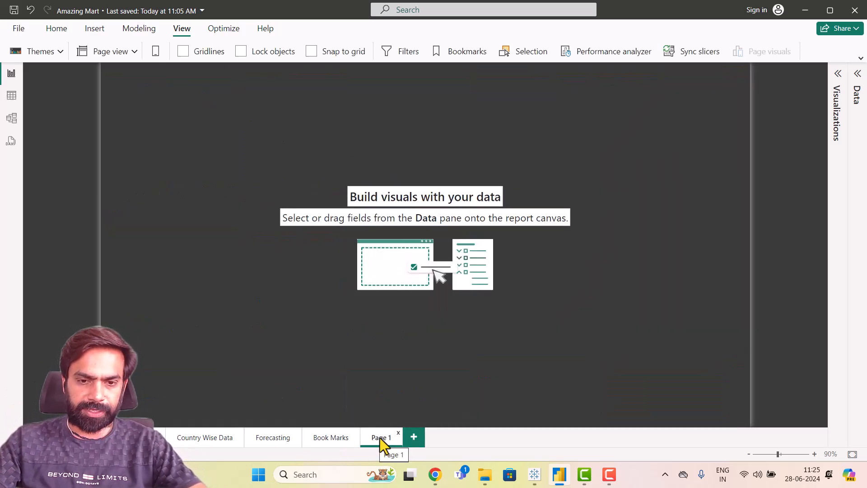
pyautogui.moveTo(382, 438); pyautogui.dragTo(131, 438)
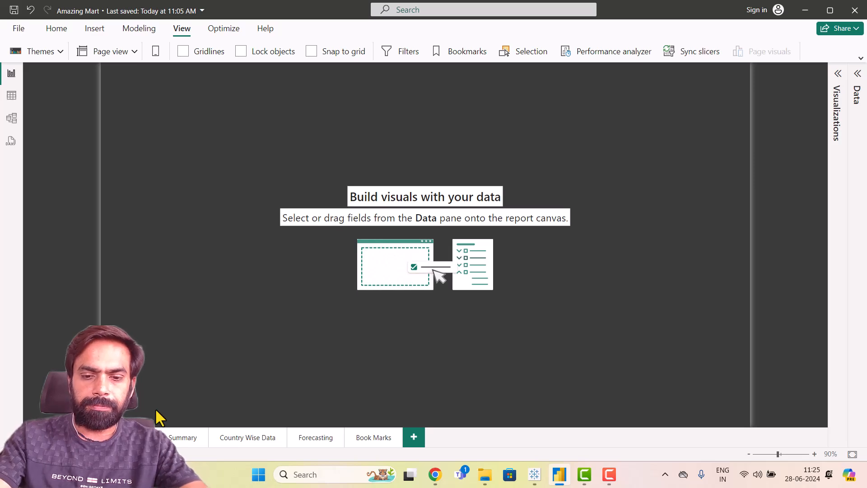
pyautogui.press('Return')
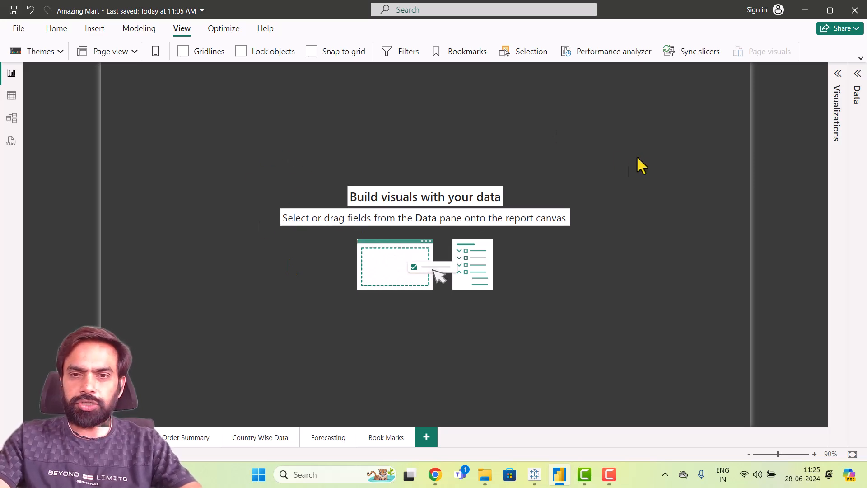
# Step: Check each existing page from Order Summary to Book Marks and return to the new first page
pyautogui.click(183, 438)
pyautogui.click(271, 438)
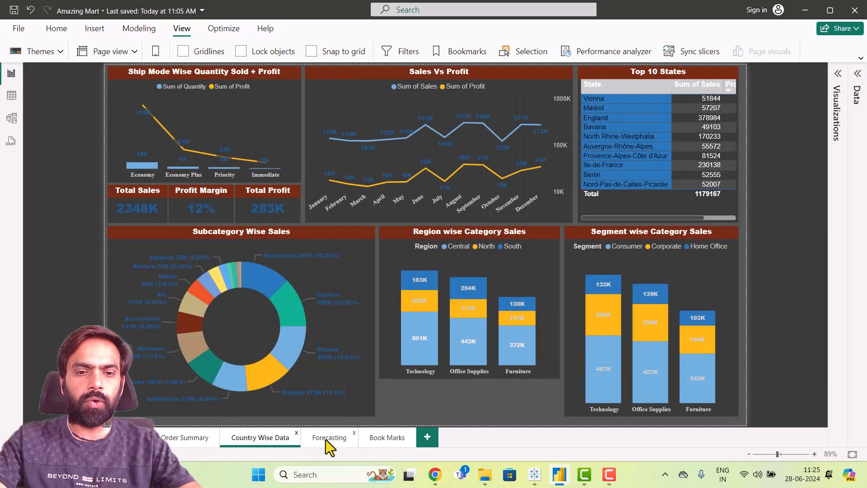
pyautogui.click(326, 440)
pyautogui.click(385, 437)
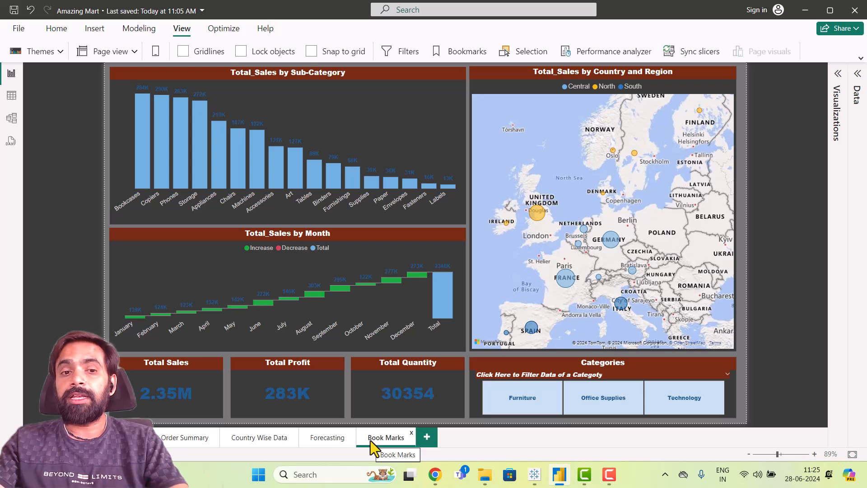
pyautogui.click(90, 437)
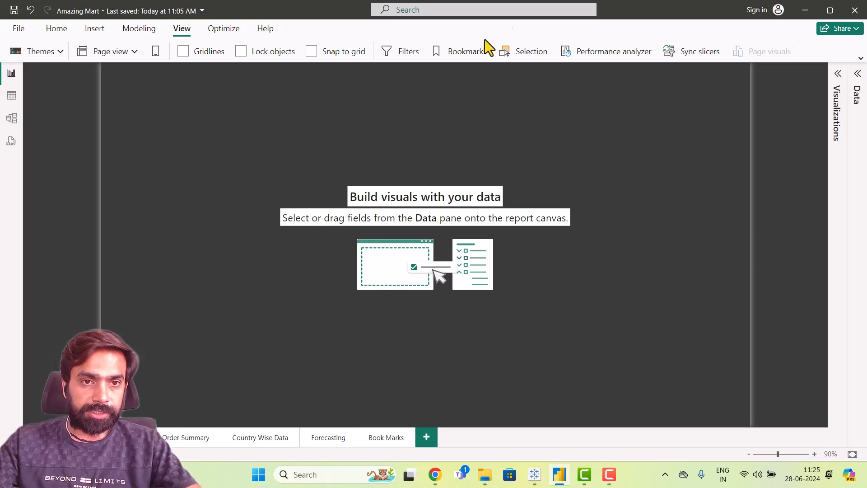
# Step: Insert a blank button on the new page and place it slightly inside the canvas's upper-left corner
pyautogui.click(860, 59)
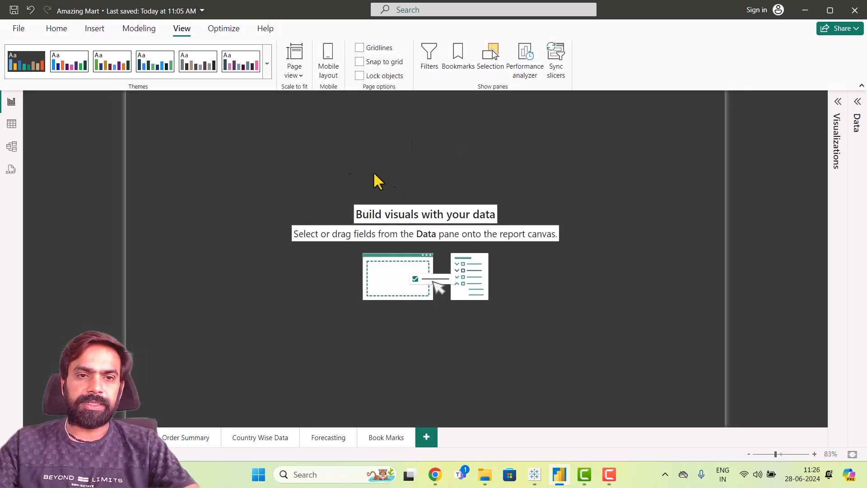
pyautogui.click(94, 29)
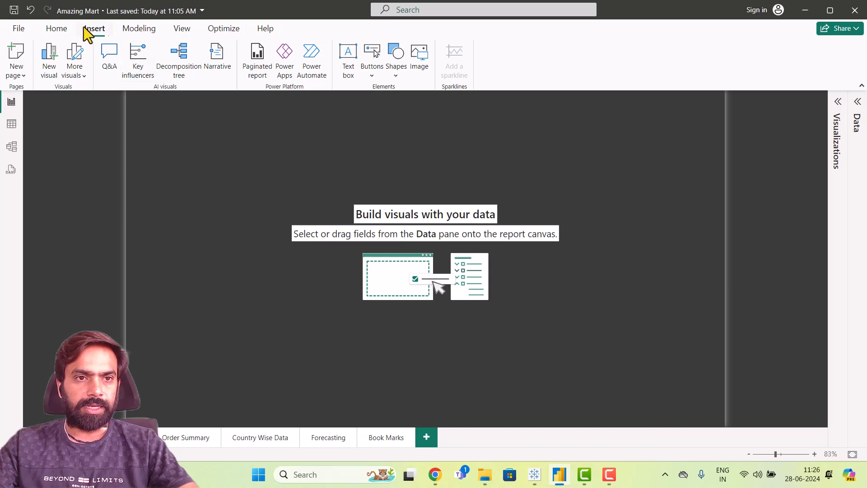
pyautogui.click(374, 77)
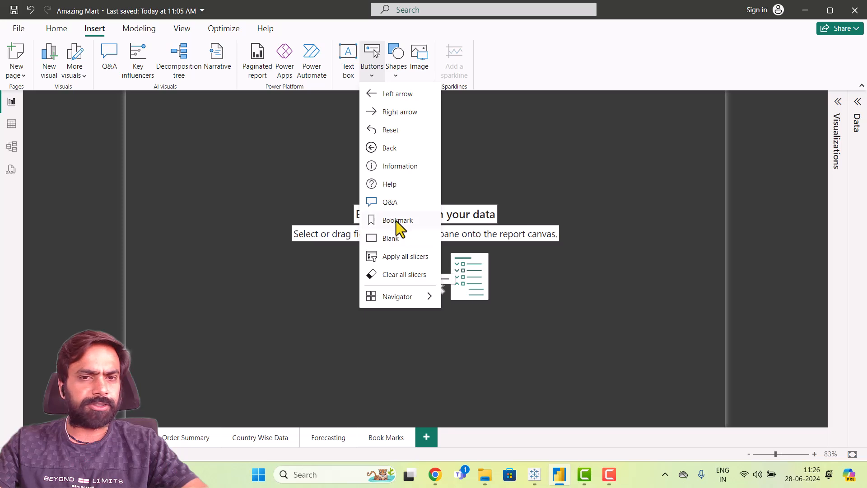
pyautogui.click(387, 240)
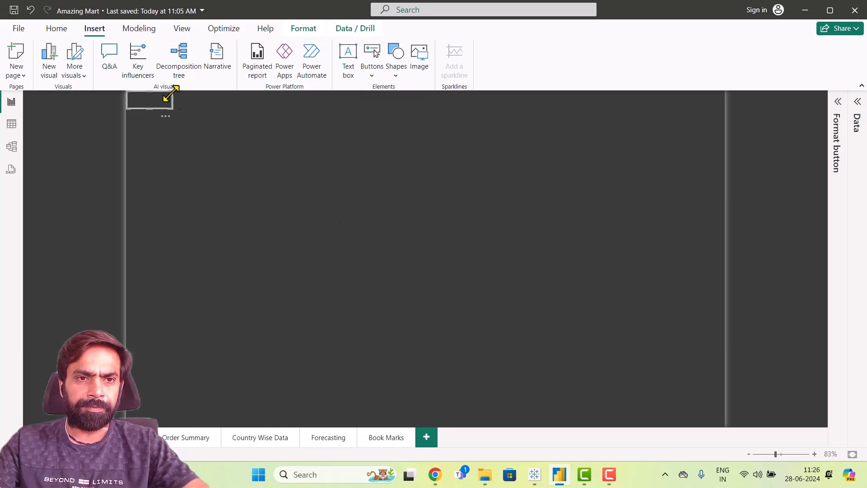
pyautogui.moveTo(154, 102); pyautogui.dragTo(200, 127)
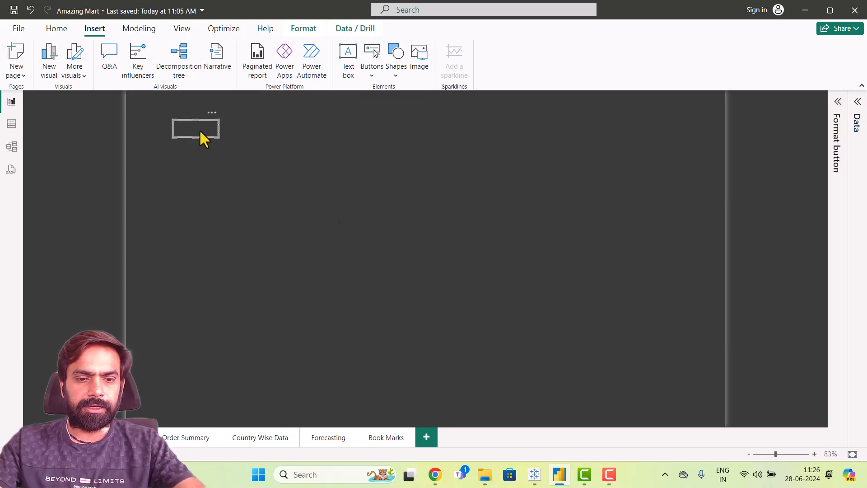
pyautogui.moveTo(200, 131); pyautogui.dragTo(368, 130)
pyautogui.hotkey('ctrl', 'v')
pyautogui.moveTo(210, 131); pyautogui.dragTo(656, 127)
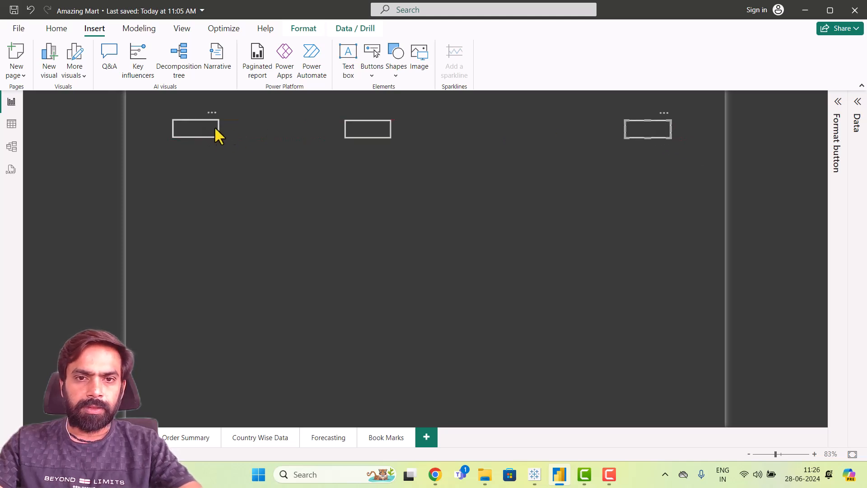
pyautogui.click(370, 131)
pyautogui.press('Delete')
pyautogui.click(641, 131)
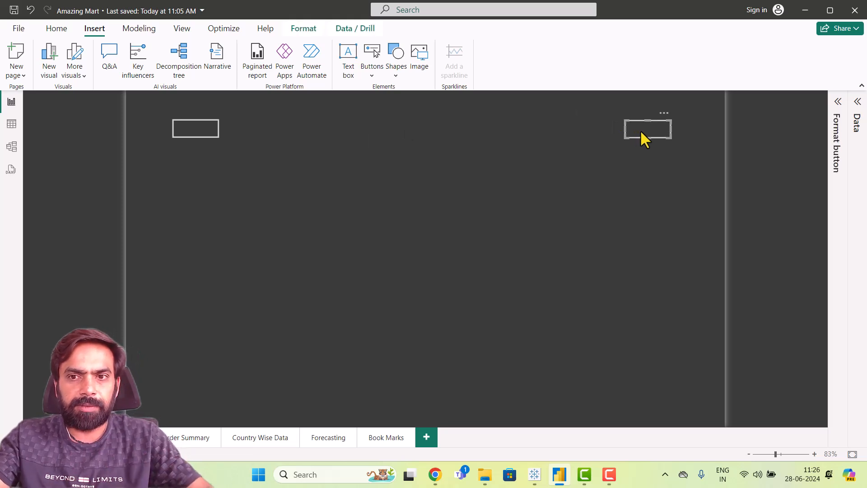
pyautogui.press('Delete')
# Step: Enlarge the blank button into a big wide rectangle and show its formatting options
pyautogui.click(206, 134)
pyautogui.moveTo(220, 138); pyautogui.dragTo(362, 200)
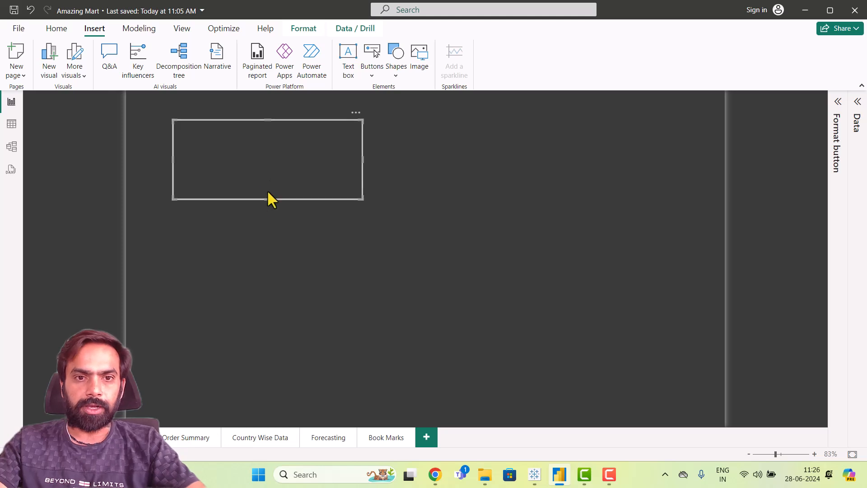
pyautogui.click(838, 102)
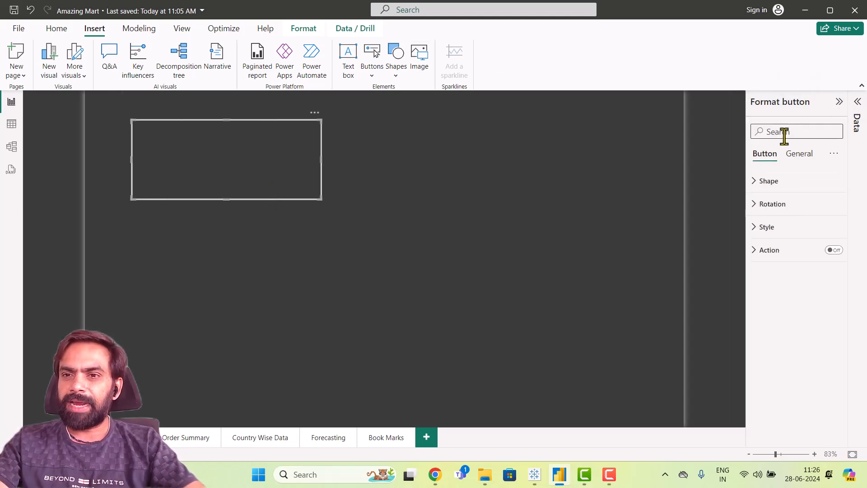
pyautogui.click(856, 104)
pyautogui.click(856, 104)
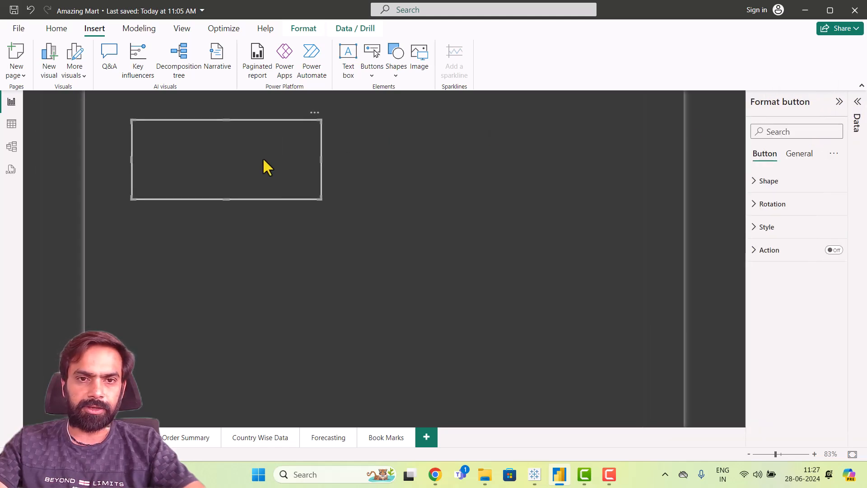
# Step: Examine the blank button's shape, effects and style formatting settings
pyautogui.click(773, 183)
pyautogui.click(774, 183)
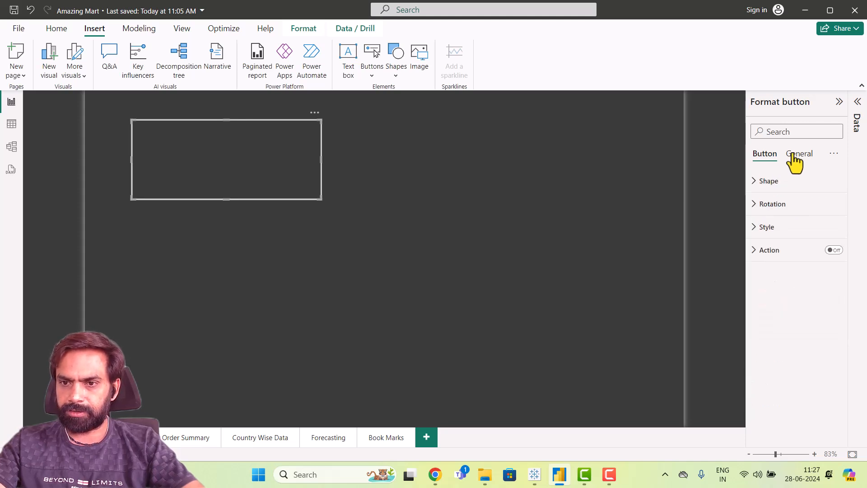
pyautogui.click(799, 154)
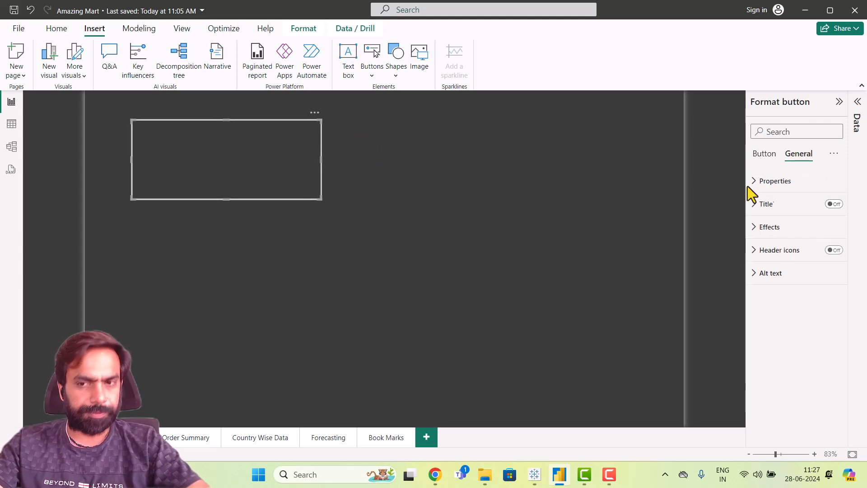
pyautogui.click(782, 244)
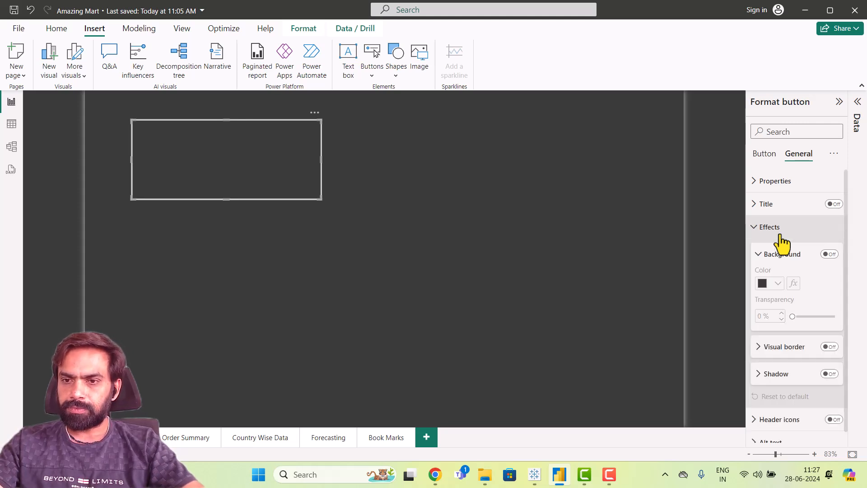
pyautogui.click(780, 228)
pyautogui.click(765, 155)
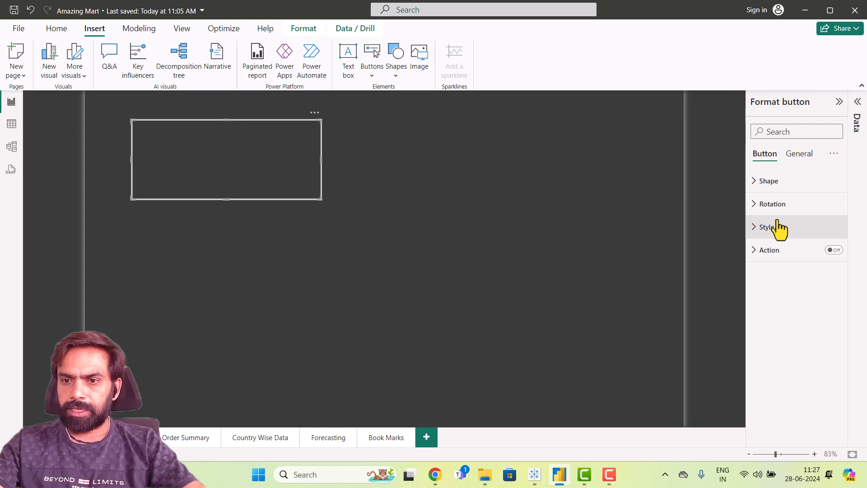
pyautogui.click(780, 229)
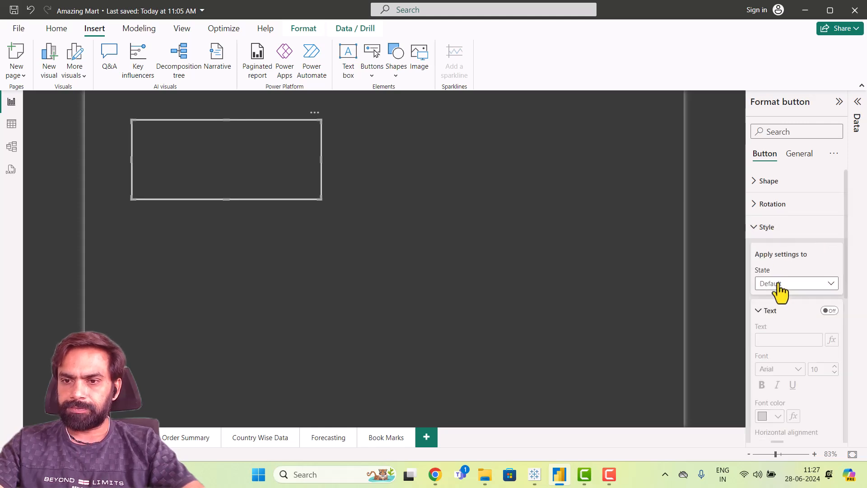
pyautogui.click(773, 229)
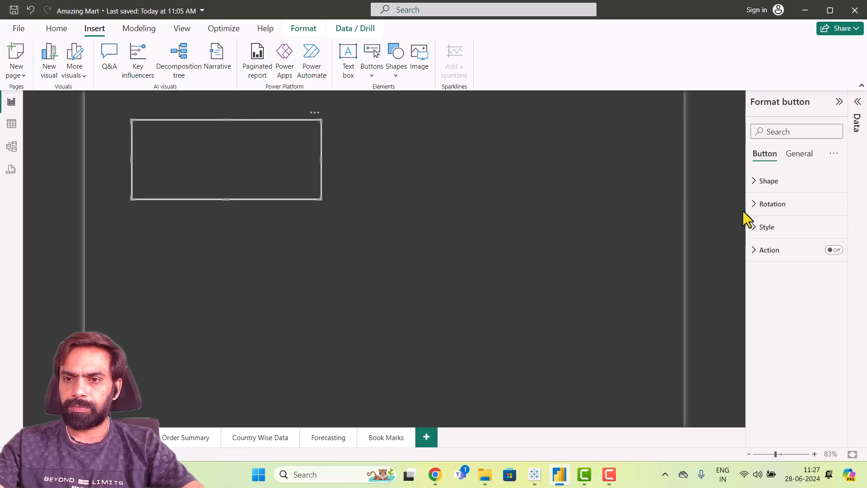
# Step: Turn on the blank button's text and set it to "Click Here to go to Order Summary Dashboard"
pyautogui.click(772, 230)
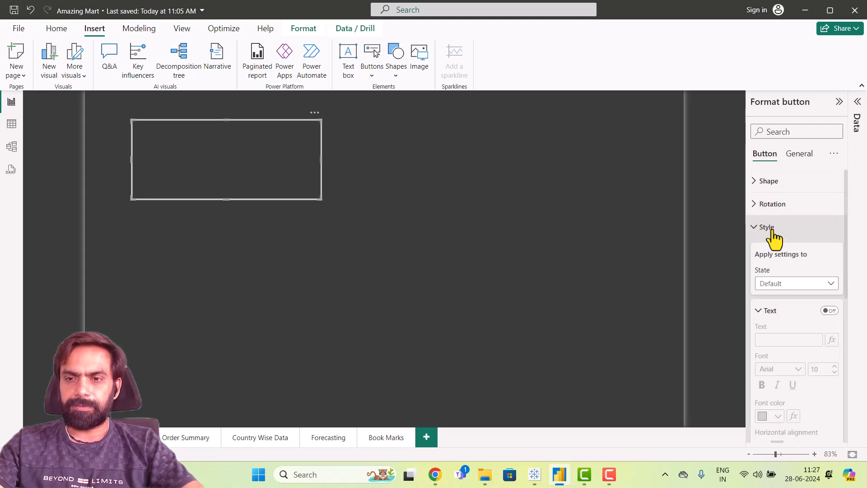
pyautogui.click(830, 312)
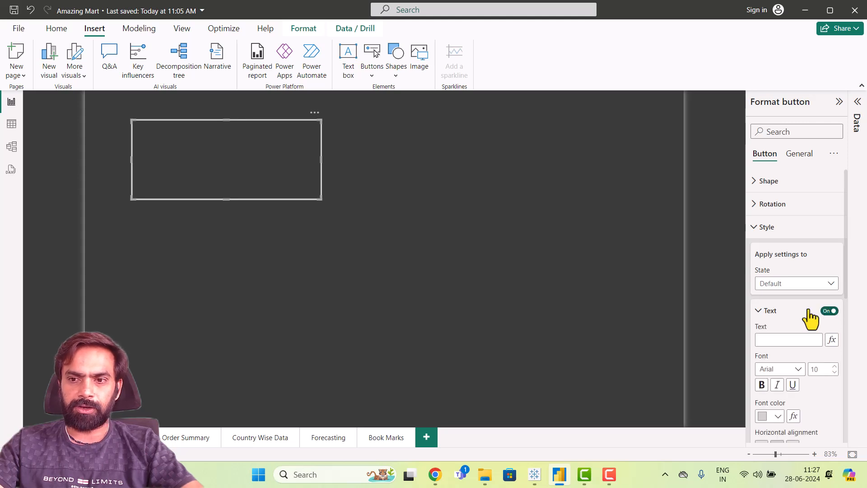
pyautogui.scroll(-2, 797, 311)
pyautogui.click(787, 269)
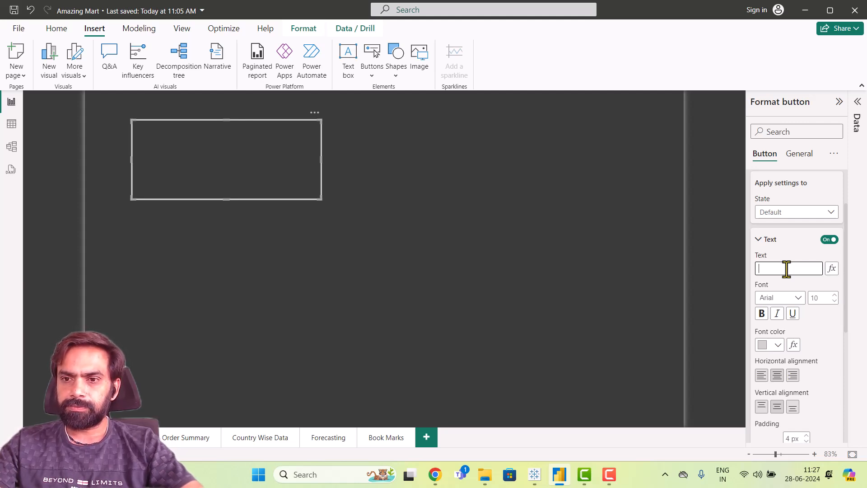
pyautogui.click(611, 479)
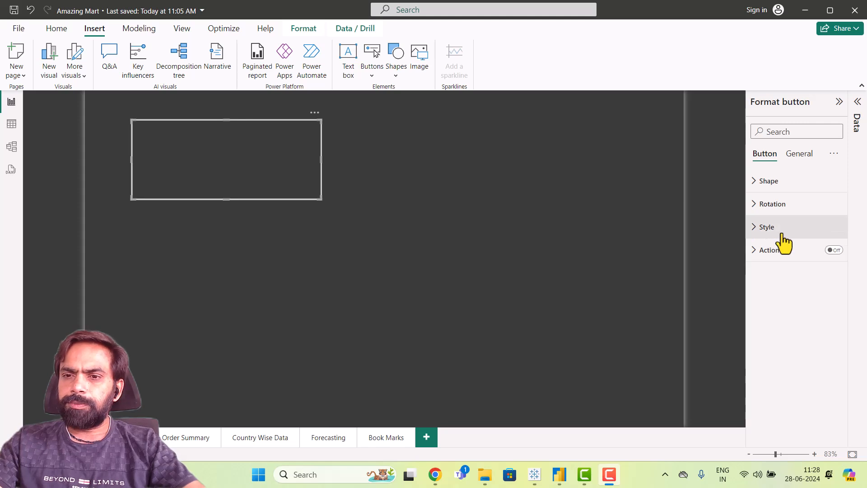
pyautogui.click(782, 234)
pyautogui.scroll(-1, 786, 276)
pyautogui.scroll(-1, 786, 271)
pyautogui.click(768, 257)
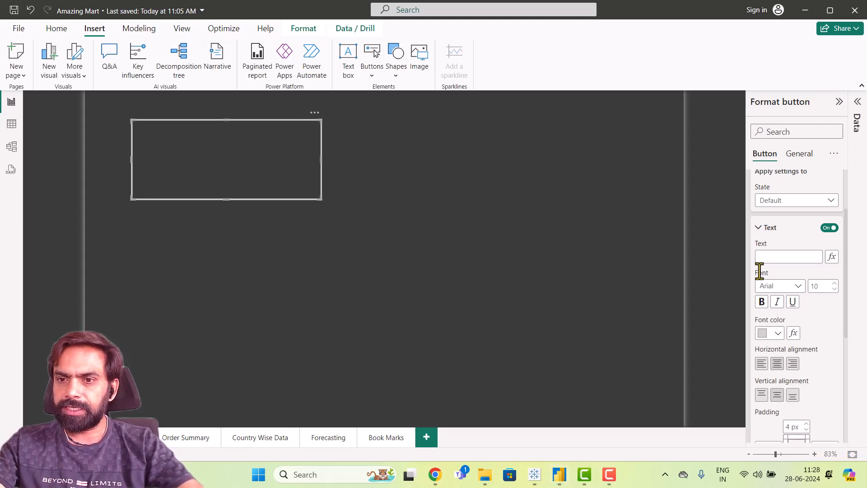
pyautogui.click(775, 260)
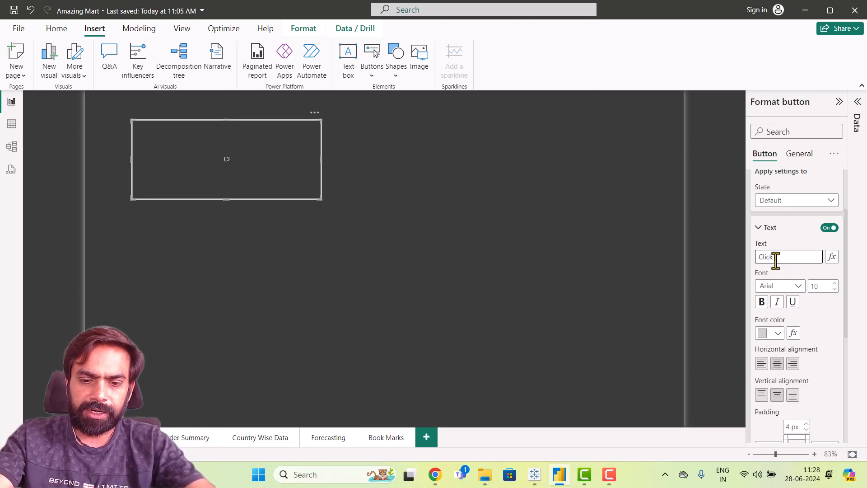
pyautogui.write('go to Ord')
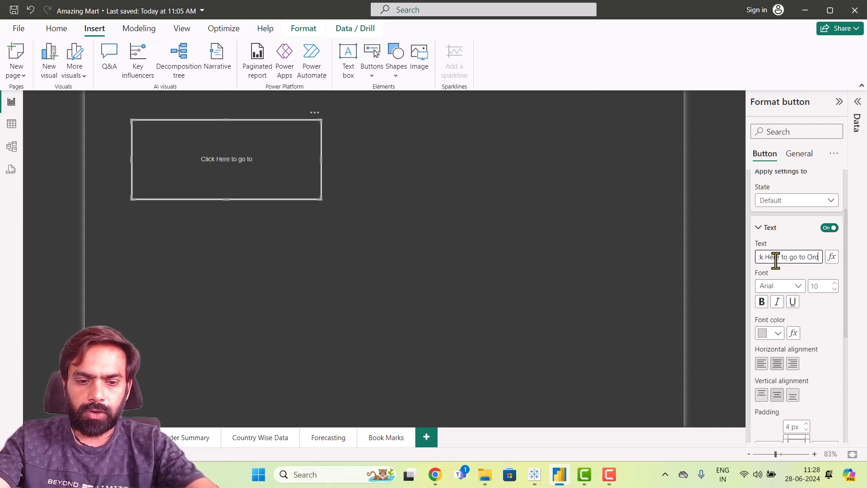
pyautogui.write('er Summary')
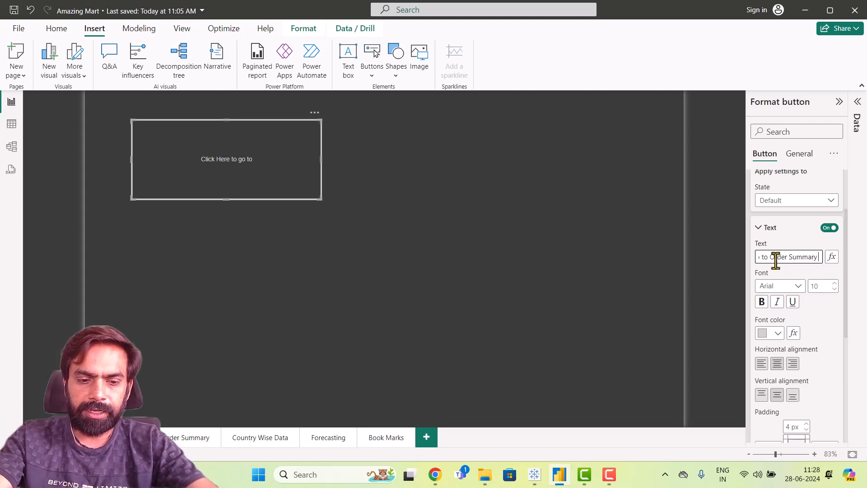
pyautogui.write(' Dashboard')
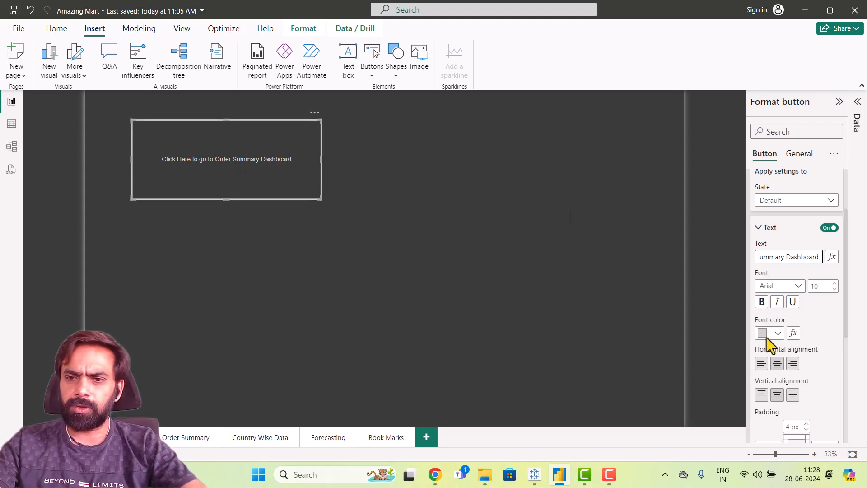
# Step: Set the button text's font to Arial Black and its size to 19
pyautogui.click(792, 292)
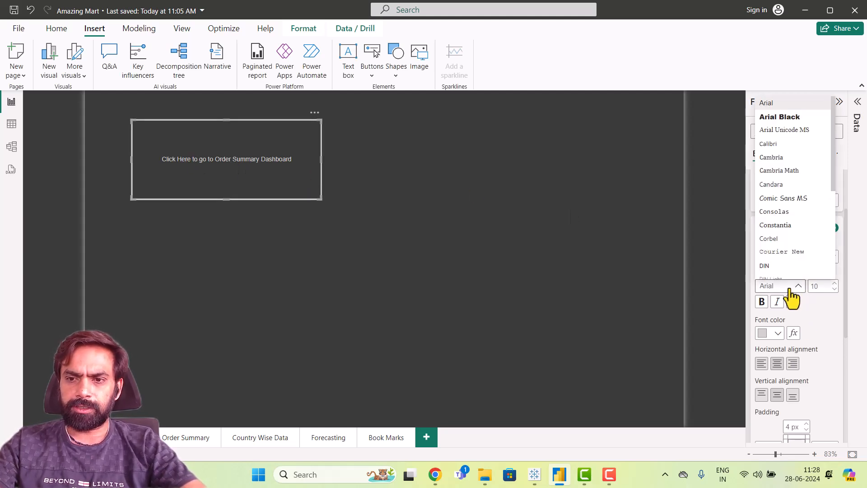
pyautogui.click(806, 119)
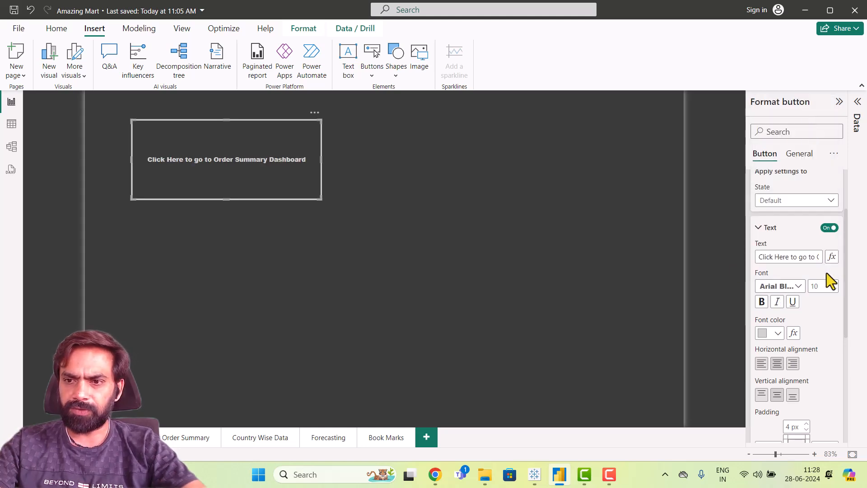
pyautogui.click(835, 286)
pyautogui.click(835, 286)
pyautogui.click(835, 287)
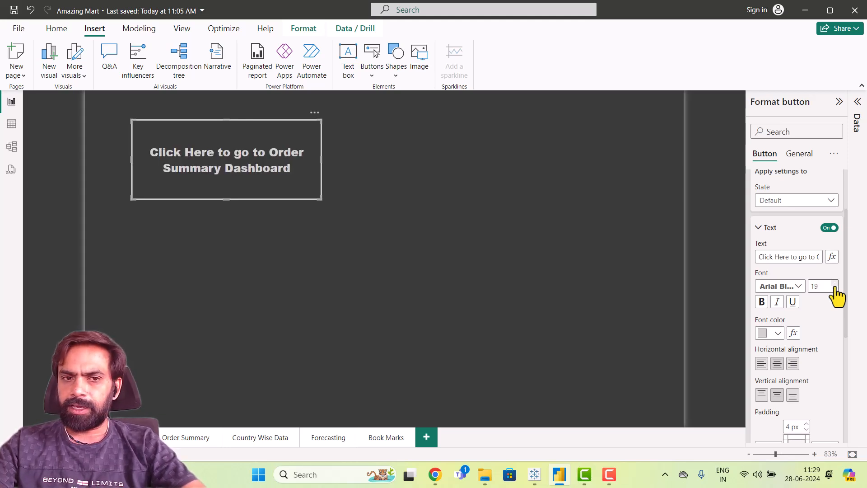
# Step: Color the button text a light yellow-orange tint from the theme colors
pyautogui.click(780, 335)
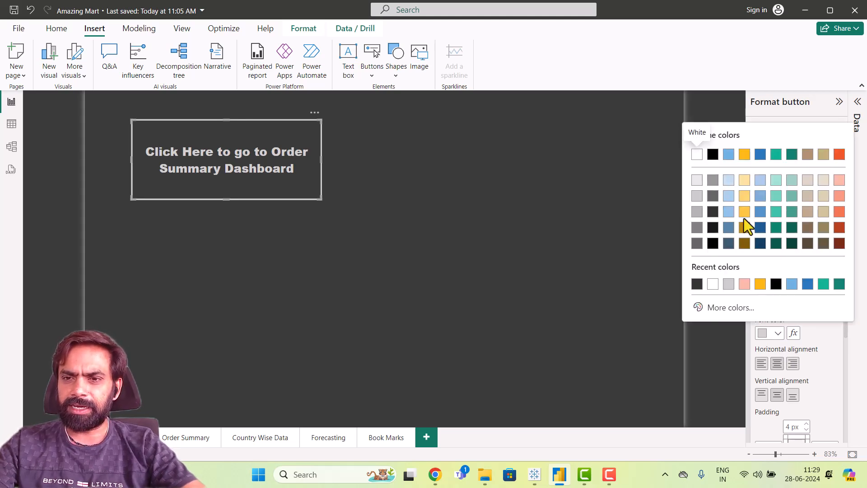
pyautogui.click(745, 212)
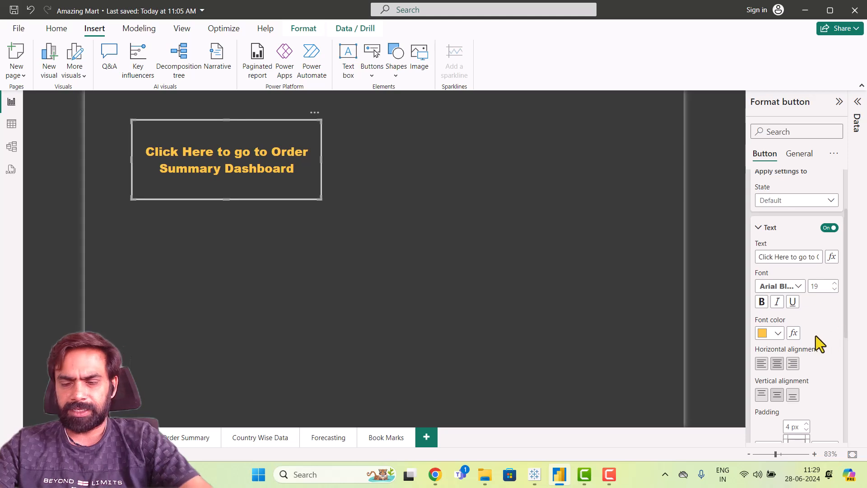
pyautogui.click(777, 333)
pyautogui.click(745, 197)
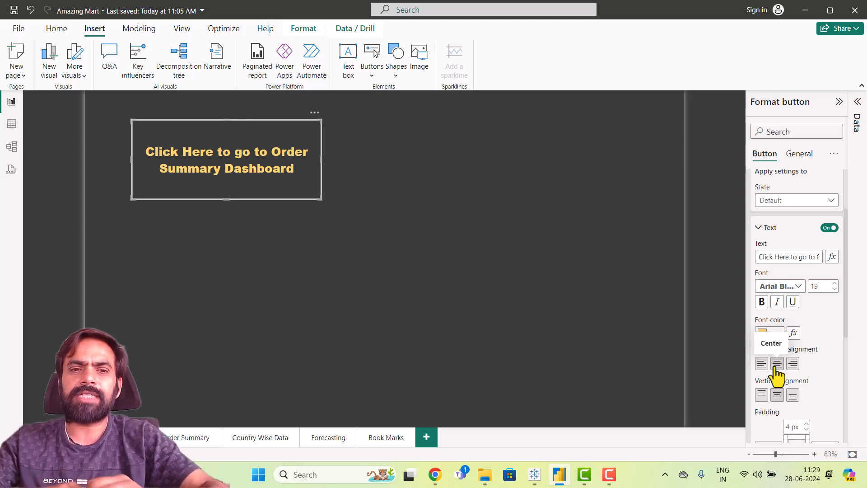
pyautogui.click(475, 335)
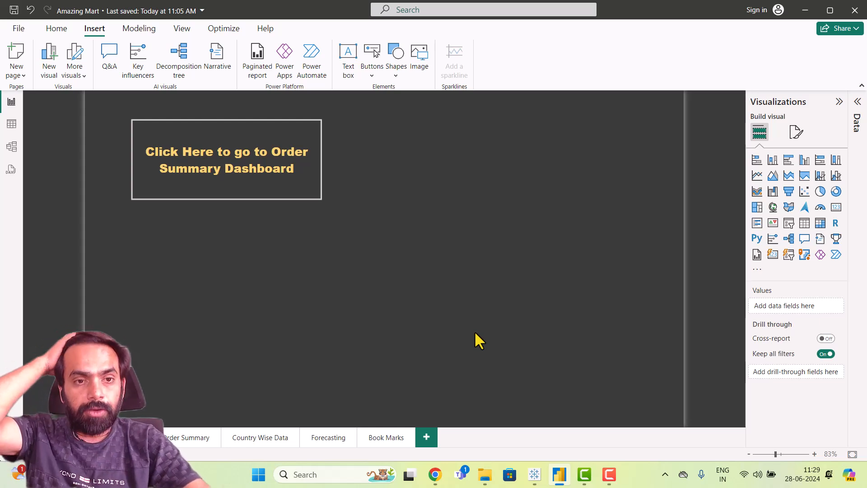
# Step: Duplicate the Order Summary button three times and arrange the four buttons in an aligned two-by-two grid
pyautogui.click(233, 133)
pyautogui.hotkey('ctrl', 'c')
pyautogui.hotkey('ctrl', 'v')
pyautogui.moveTo(233, 132); pyautogui.dragTo(529, 131)
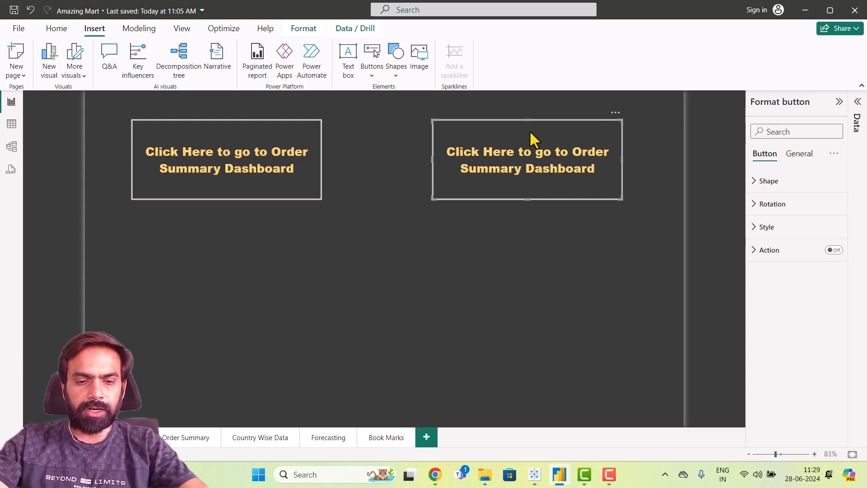
pyautogui.hotkey('ctrl', 'v')
pyautogui.moveTo(284, 131); pyautogui.dragTo(279, 268)
pyautogui.hotkey('ctrl', 'v')
pyautogui.moveTo(258, 139); pyautogui.dragTo(555, 268)
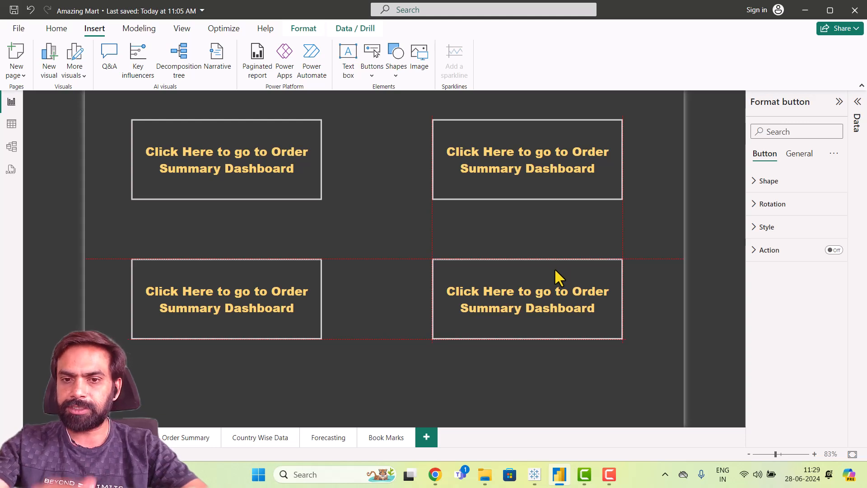
pyautogui.moveTo(554, 267); pyautogui.dragTo(555, 268)
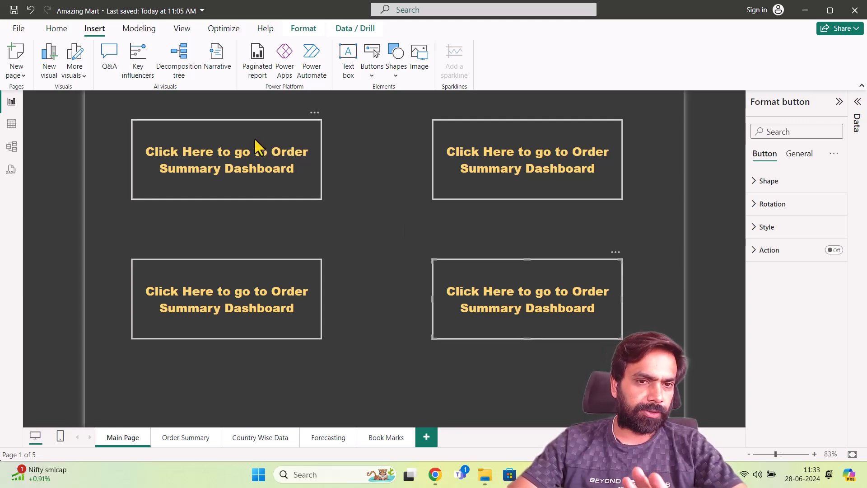
# Step: Change the text of the grid's upper-right button to "Click Here to go to Country Wise Dashboard"
pyautogui.click(254, 154)
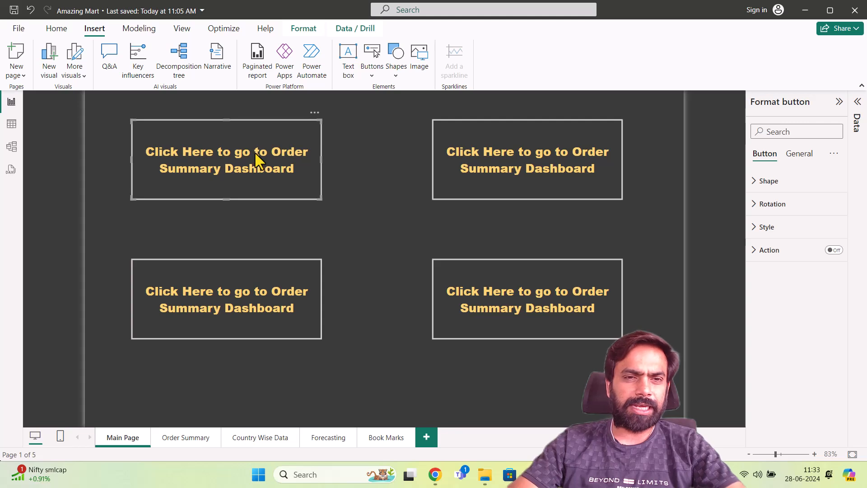
pyautogui.click(542, 172)
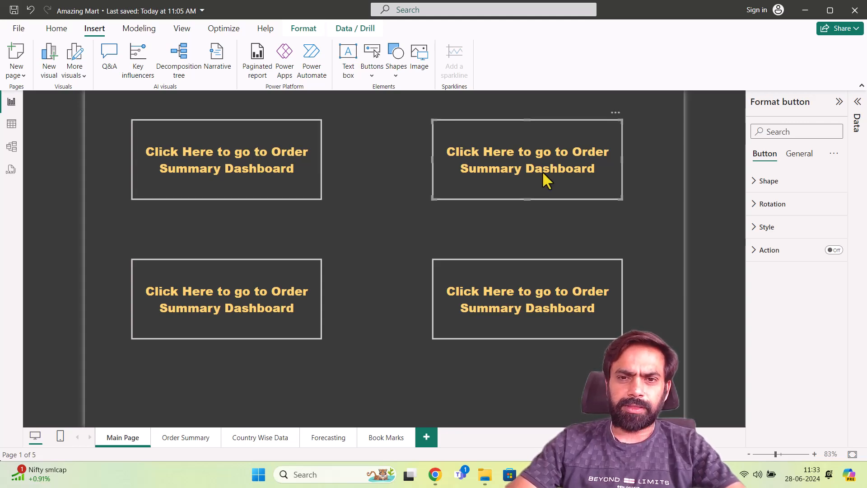
pyautogui.click(799, 154)
pyautogui.click(765, 155)
pyautogui.click(778, 229)
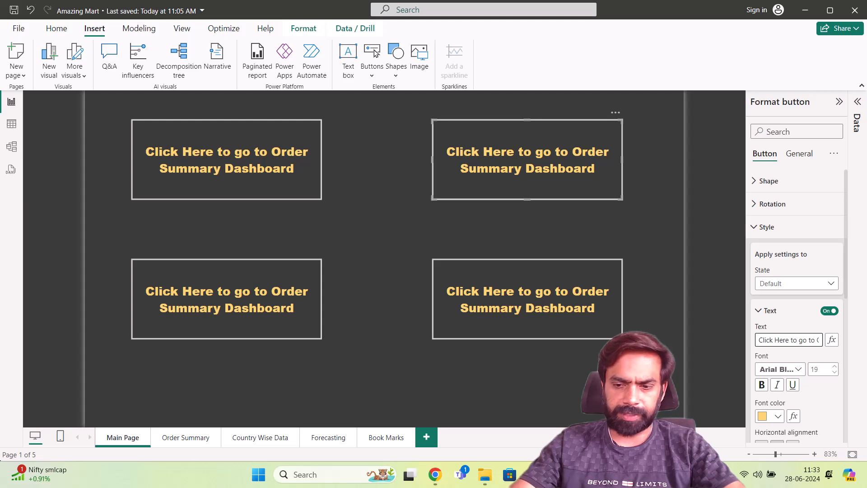
pyautogui.press('Right')
pyautogui.press('Right')
pyautogui.press('Right')
pyautogui.press('Right')
pyautogui.press('Right')
pyautogui.press('Right')
pyautogui.press('Right')
pyautogui.press('Right')
pyautogui.press('Right')
pyautogui.press('Right')
pyautogui.press('Right')
pyautogui.press('Right')
pyautogui.press('Right')
pyautogui.press('Right')
pyautogui.press('Right')
pyautogui.press('Right')
pyautogui.press('Right')
pyautogui.press('Right')
pyautogui.press('Right')
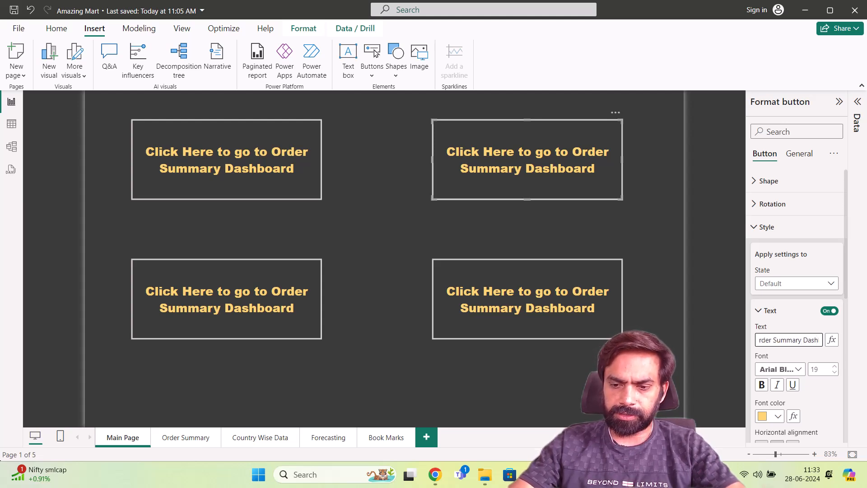
pyautogui.moveTo(800, 339); pyautogui.dragTo(759, 340)
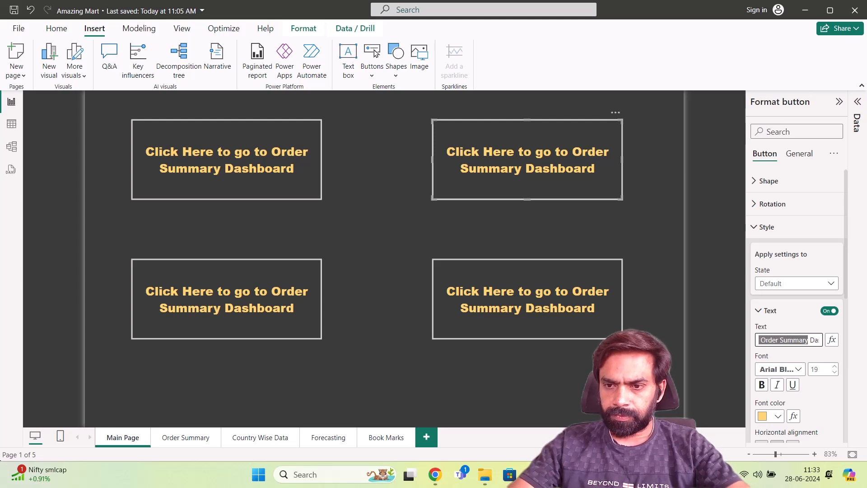
pyautogui.write('Country Wise')
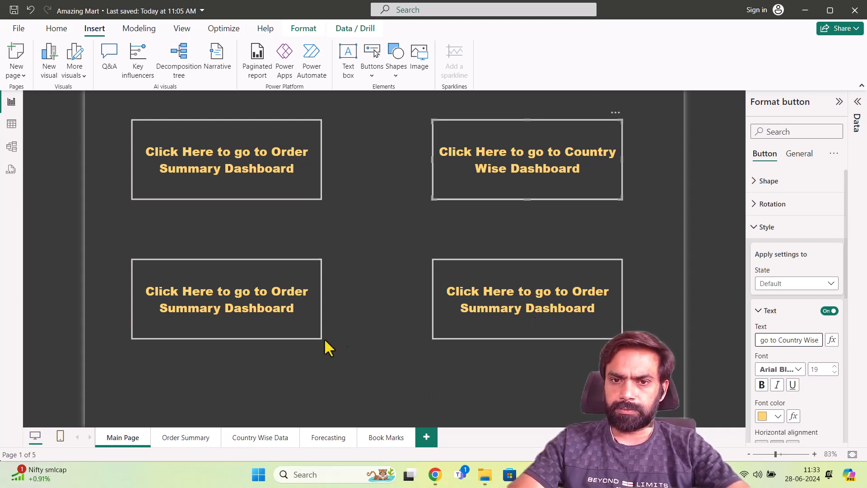
pyautogui.click(799, 311)
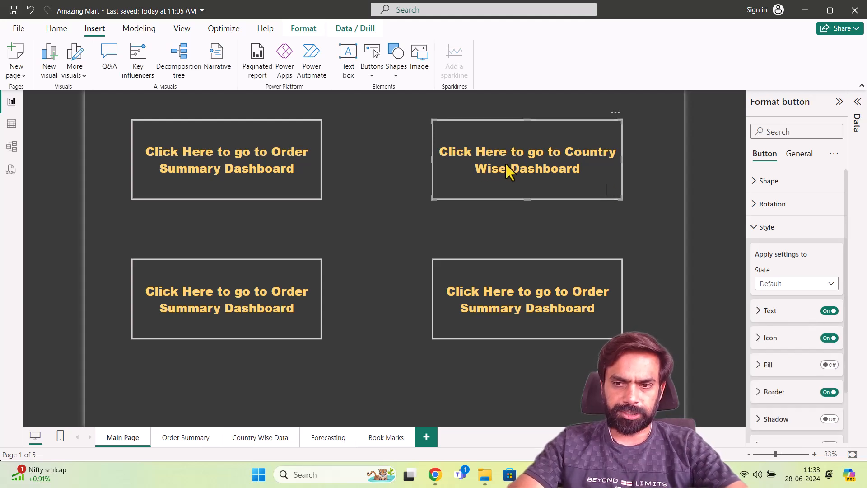
# Step: Change the text of the grid's lower-left button to "Click Here to go to Forecast Dashboard"
pyautogui.click(213, 270)
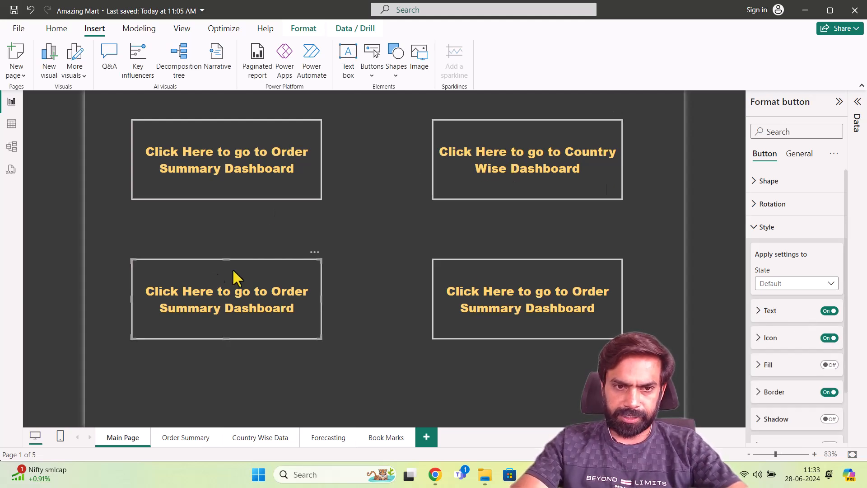
pyautogui.click(774, 312)
pyautogui.click(788, 343)
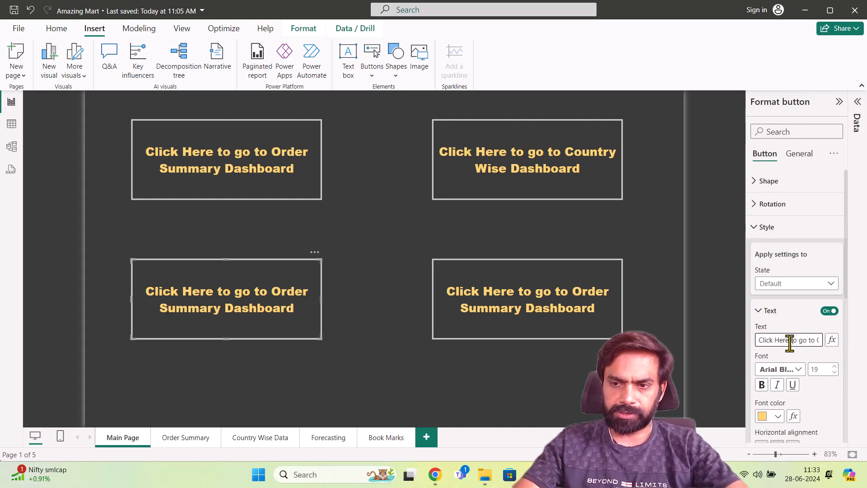
pyautogui.press('Right')
pyautogui.press('Right')
pyautogui.press('Right')
pyautogui.press('Right')
pyautogui.press('Right')
pyautogui.press('Right')
pyautogui.press('Right')
pyautogui.press('Right')
pyautogui.press('Right')
pyautogui.press('Right')
pyautogui.press('Right')
pyautogui.press('Right')
pyautogui.press('Right')
pyautogui.press('Right')
pyautogui.press('Right')
pyautogui.press('Right')
pyautogui.press('Right')
pyautogui.press('Right')
pyautogui.press('Right')
pyautogui.press('Right')
pyautogui.press('Left')
pyautogui.press('Left')
pyautogui.press('Left')
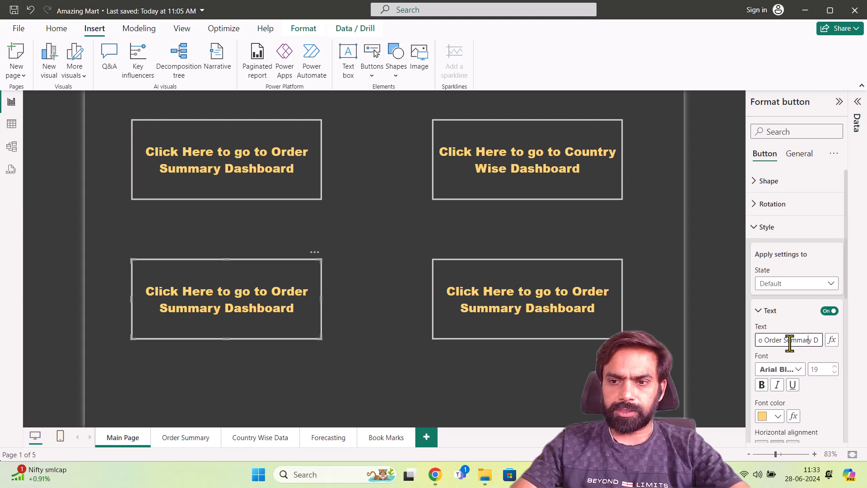
pyautogui.hotkey('shift', 'Left')
pyautogui.hotkey('shift', 'Left')
pyautogui.hotkey('shift', 'Left')
pyautogui.hotkey('shift', 'Left')
pyautogui.hotkey('shift', 'Left')
pyautogui.hotkey('shift', 'Left')
pyautogui.hotkey('shift', 'Left')
pyautogui.hotkey('shift', 'Left')
pyautogui.hotkey('shift', 'Left')
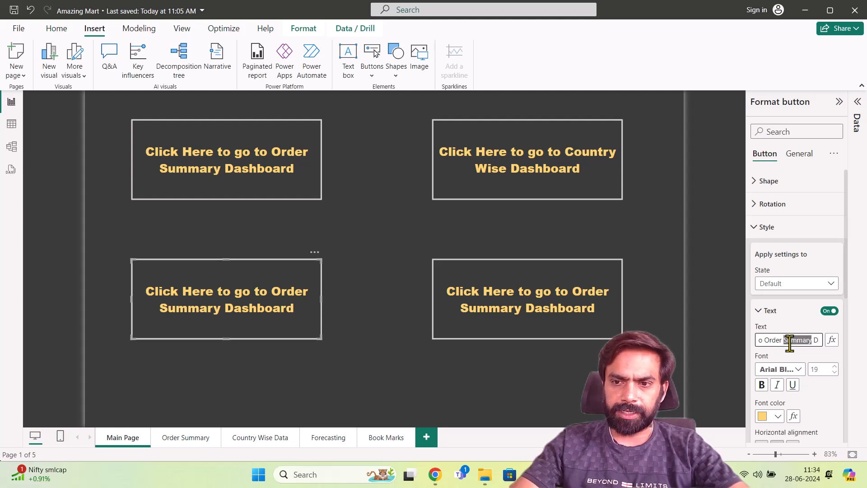
pyautogui.hotkey('shift', 'Left')
pyautogui.hotkey('shift', 'Left')
pyautogui.hotkey('shift', 'Left')
pyautogui.hotkey('shift', 'Left')
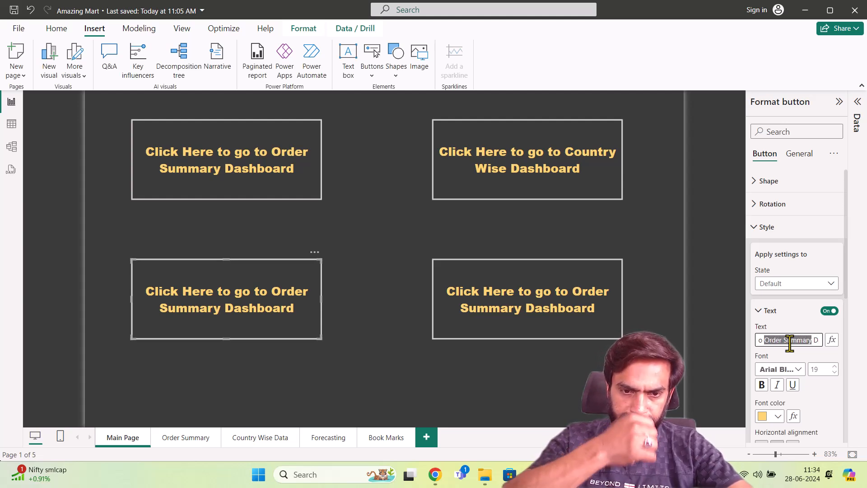
pyautogui.write('Forecast Das')
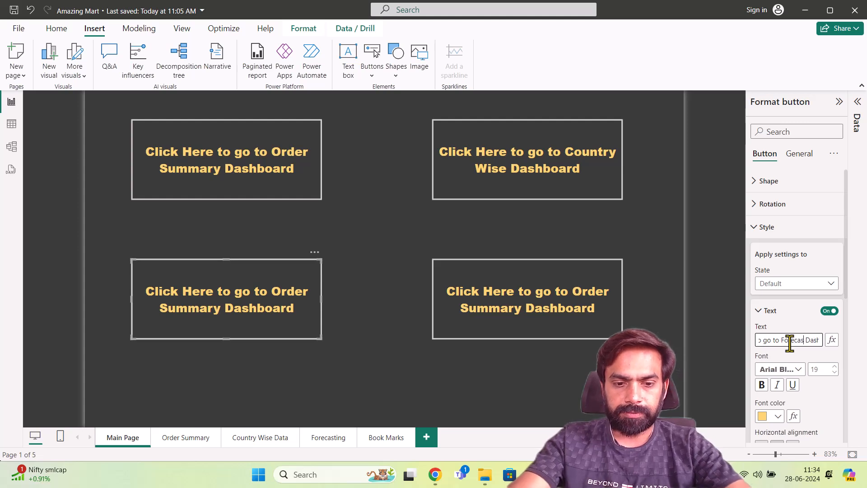
# Step: Change the text of the grid's lower-right button to "Click Here to go to Category Dashboard"
pyautogui.click(567, 291)
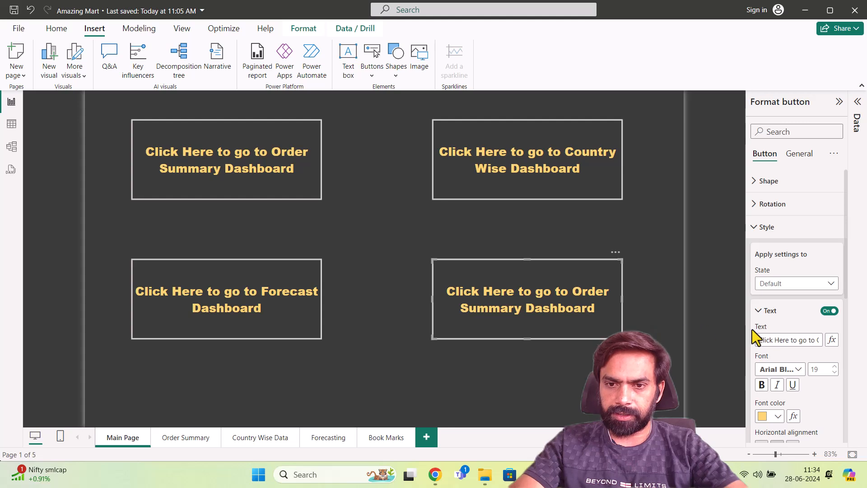
pyautogui.click(761, 339)
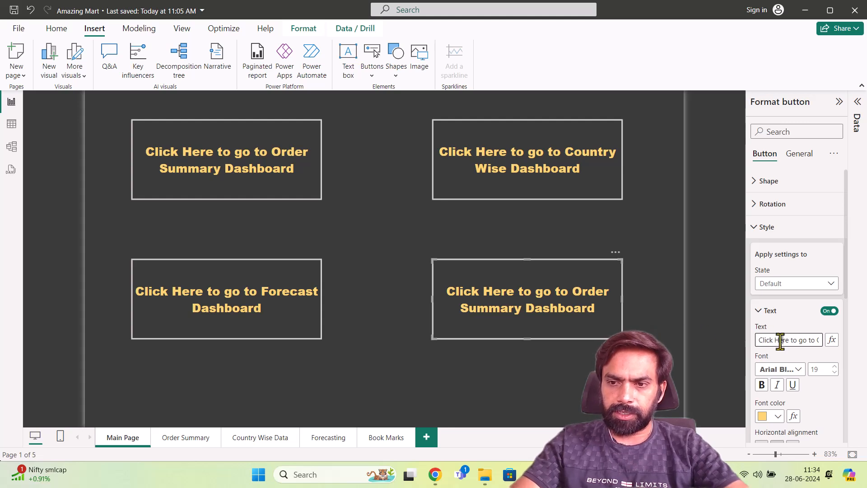
pyautogui.press('Right')
pyautogui.press('Right')
pyautogui.press('Right')
pyautogui.press('Right')
pyautogui.press('Right')
pyautogui.press('Right')
pyautogui.press('Right')
pyautogui.press('Right')
pyautogui.press('Right')
pyautogui.press('Right')
pyautogui.press('Right')
pyautogui.press('Right')
pyautogui.press('Right')
pyautogui.press('Right')
pyautogui.press('Right')
pyautogui.press('Right')
pyautogui.press('Right')
pyautogui.press('Right')
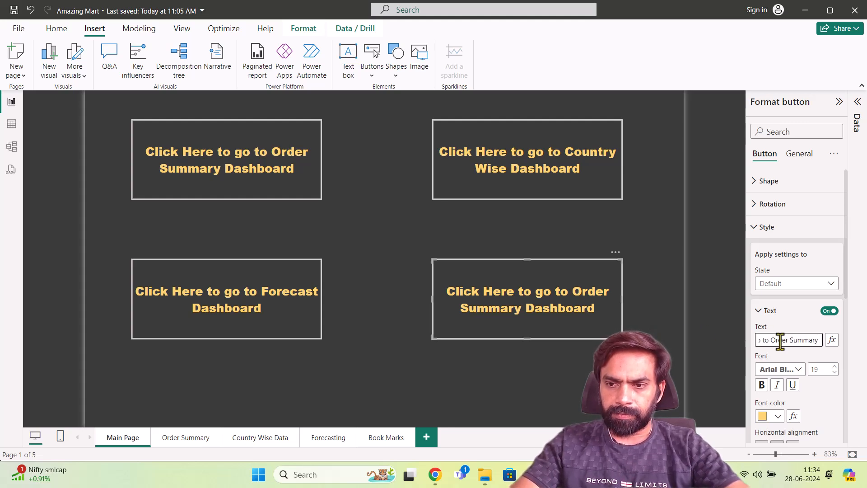
pyautogui.hotkey('shift', 'Left')
pyautogui.hotkey('shift', 'Left')
pyautogui.hotkey('shift', 'Left')
pyautogui.hotkey('shift', 'Left')
pyautogui.hotkey('shift', 'Left')
pyautogui.hotkey('shift', 'Left')
pyautogui.hotkey('shift', 'Left')
pyautogui.hotkey('shift', 'Left')
pyautogui.hotkey('shift', 'Left')
pyautogui.hotkey('shift', 'Left')
pyautogui.hotkey('shift', 'Left')
pyautogui.hotkey('shift', 'Left')
pyautogui.hotkey('shift', 'Left')
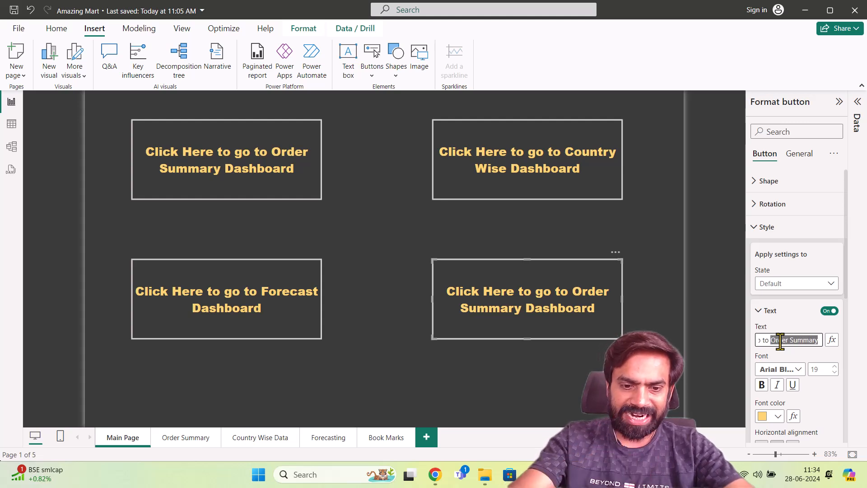
pyautogui.write('Ctaegory')
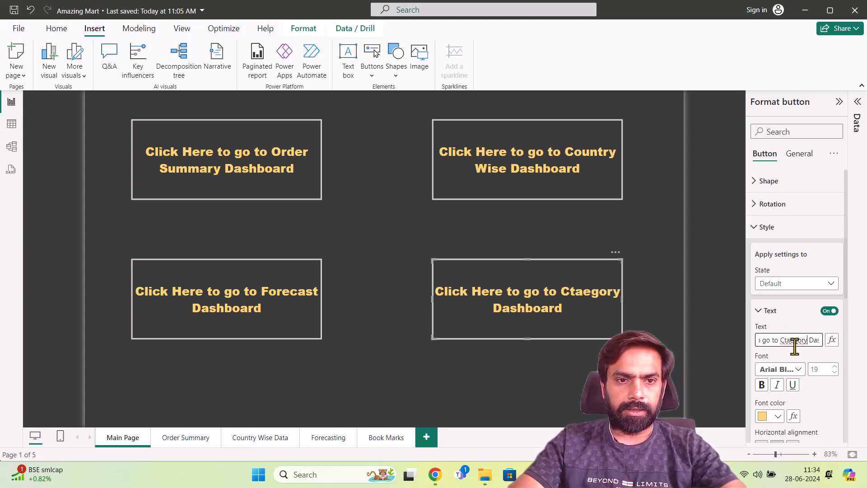
pyautogui.click(786, 340)
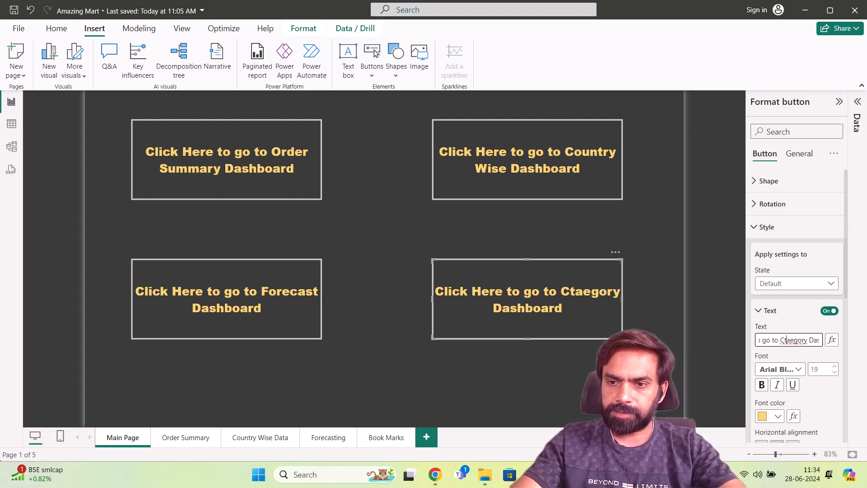
pyautogui.press('Delete')
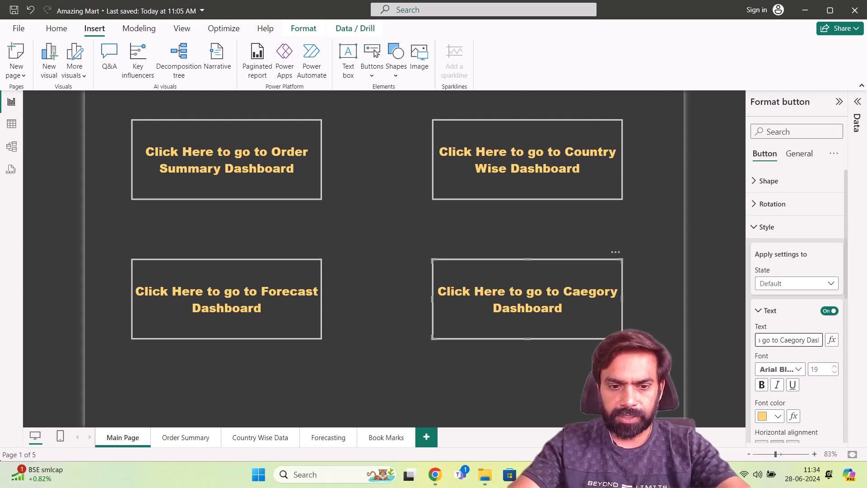
pyautogui.press('Right')
pyautogui.write('t')
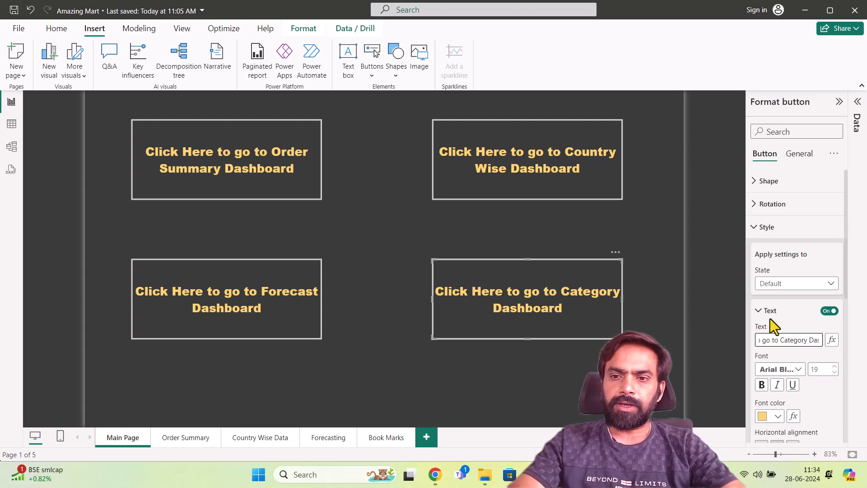
pyautogui.click(782, 317)
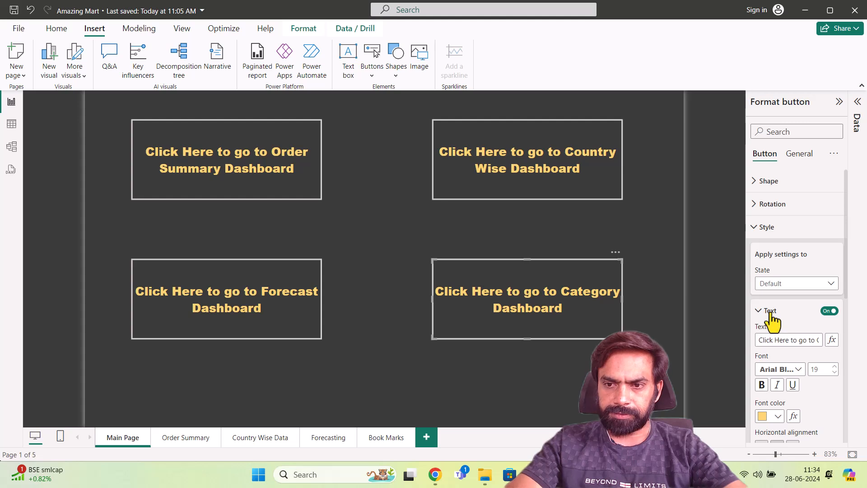
pyautogui.click(771, 315)
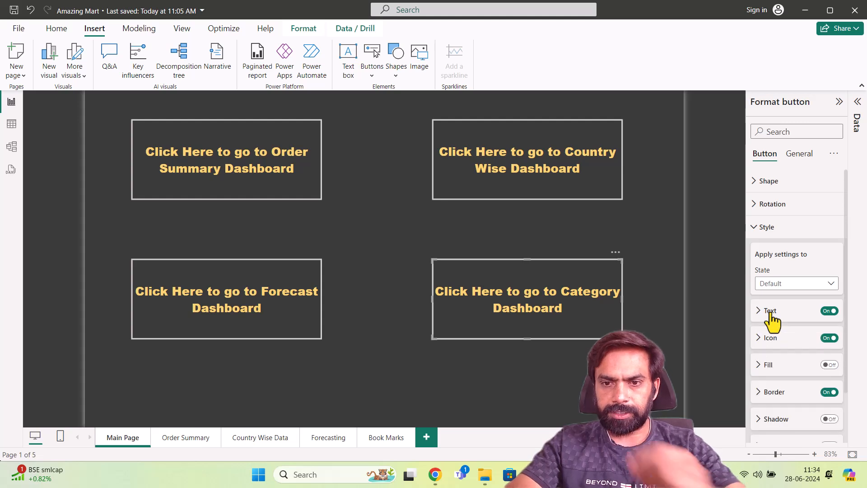
pyautogui.click(760, 233)
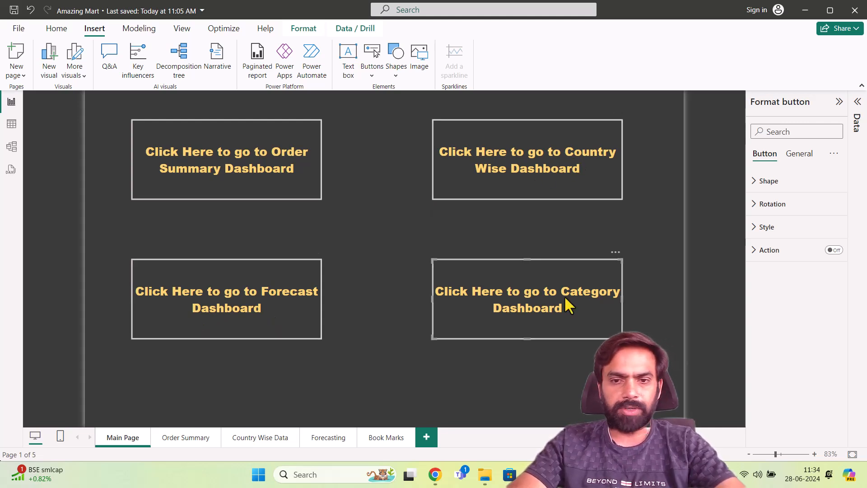
# Step: Try a light theme on the report, and switch back to the dark charcoal theme
pyautogui.click(267, 166)
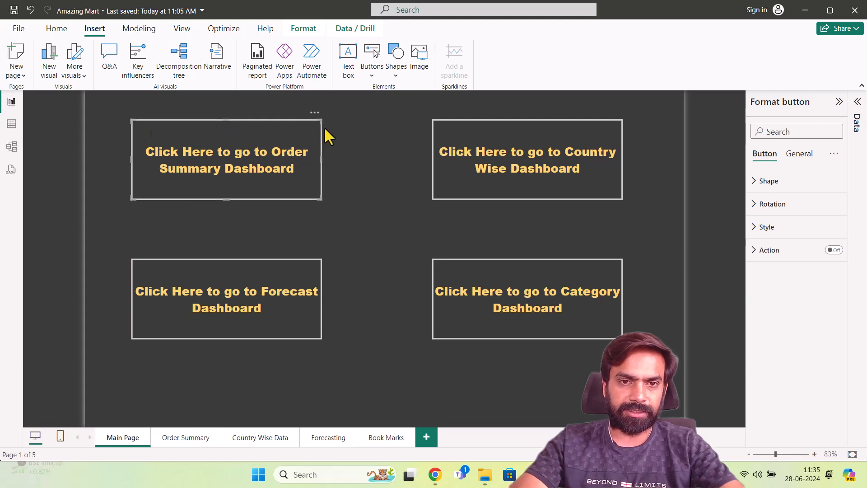
pyautogui.click(182, 28)
pyautogui.click(70, 60)
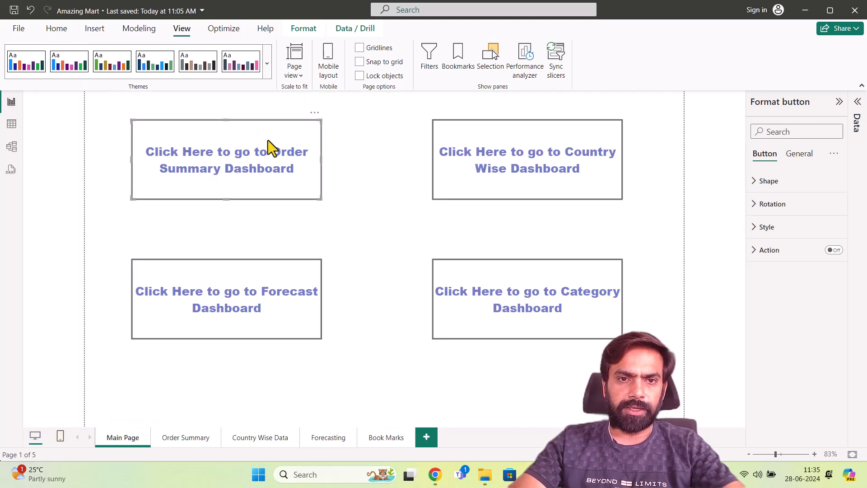
pyautogui.click(544, 133)
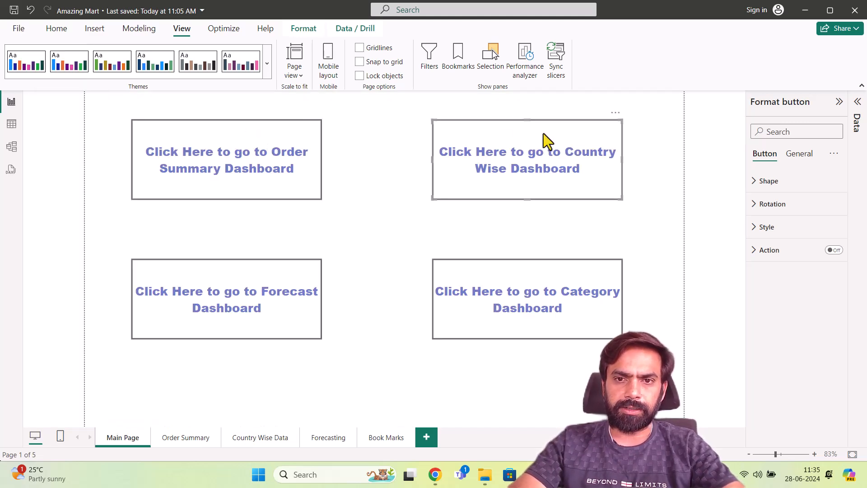
pyautogui.click(272, 138)
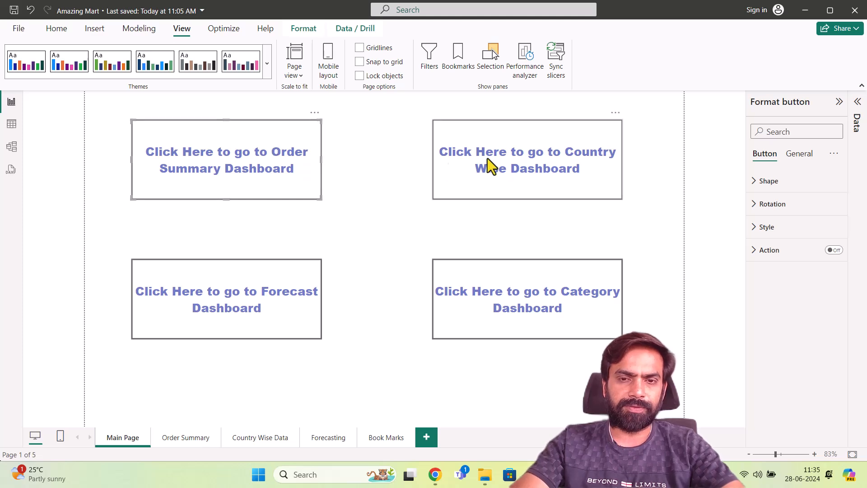
pyautogui.click(267, 68)
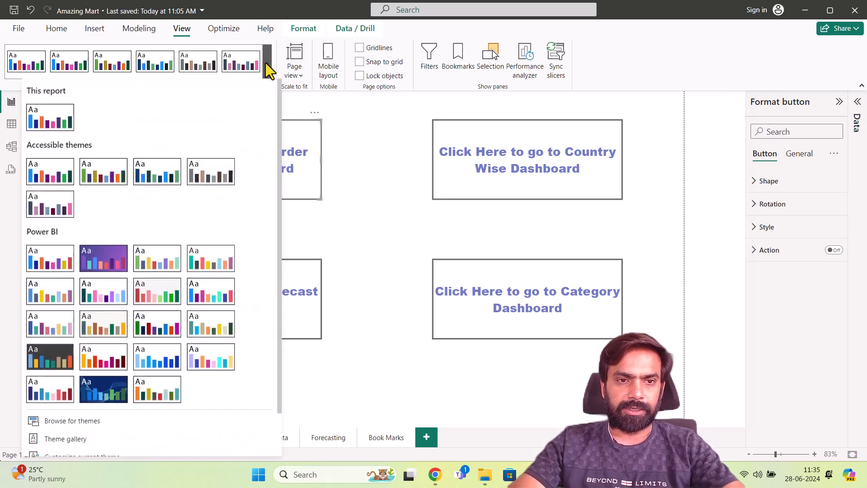
pyautogui.click(42, 362)
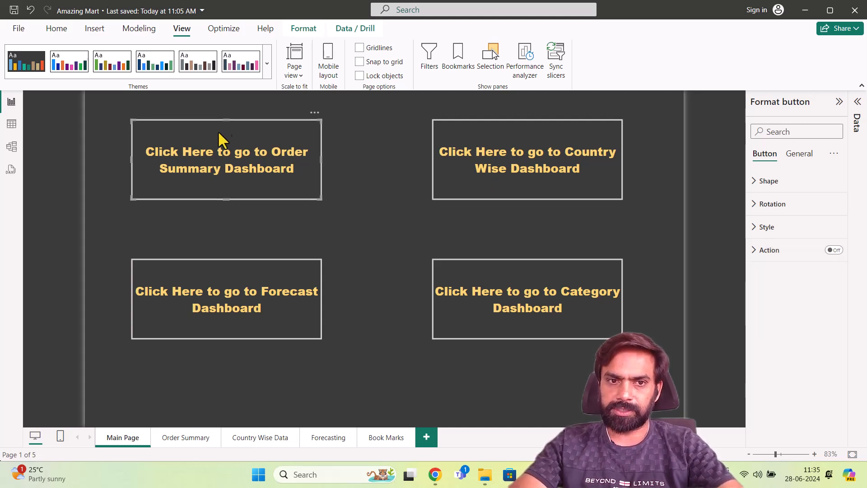
# Step: Enable the Order Summary button's action as Page navigation with Order Summary as the destination
pyautogui.click(834, 251)
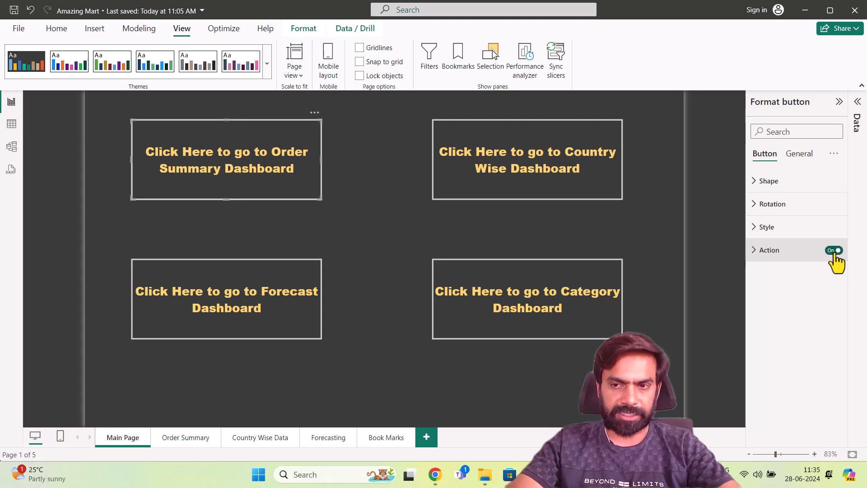
pyautogui.click(806, 253)
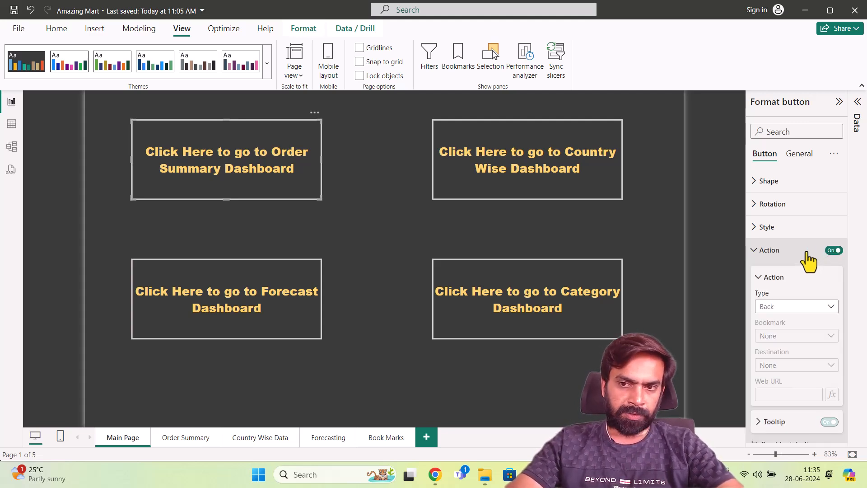
pyautogui.scroll(-1, 809, 257)
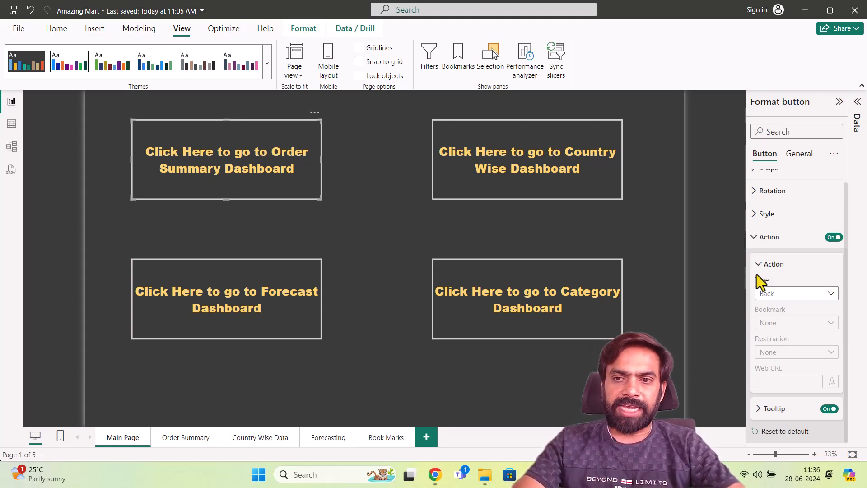
pyautogui.click(781, 295)
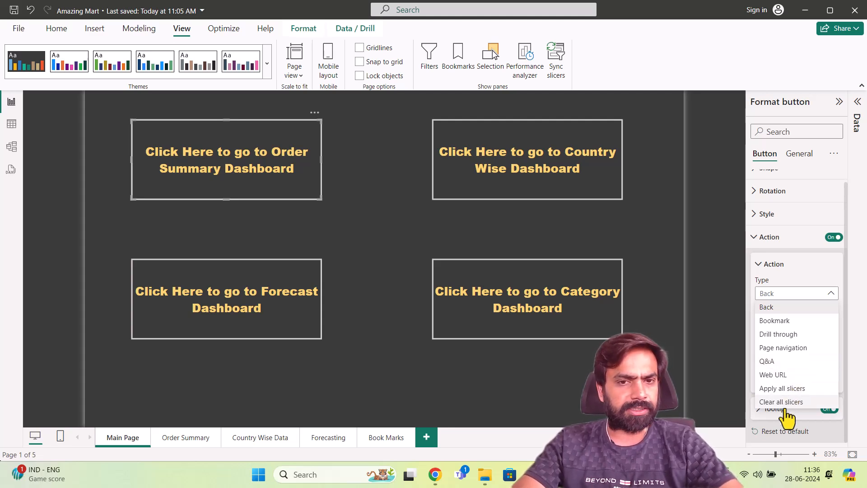
pyautogui.click(794, 349)
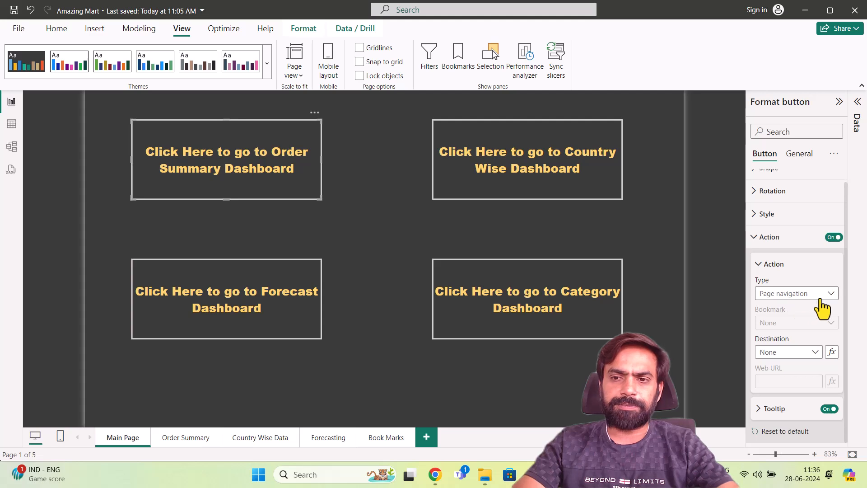
pyautogui.click(797, 357)
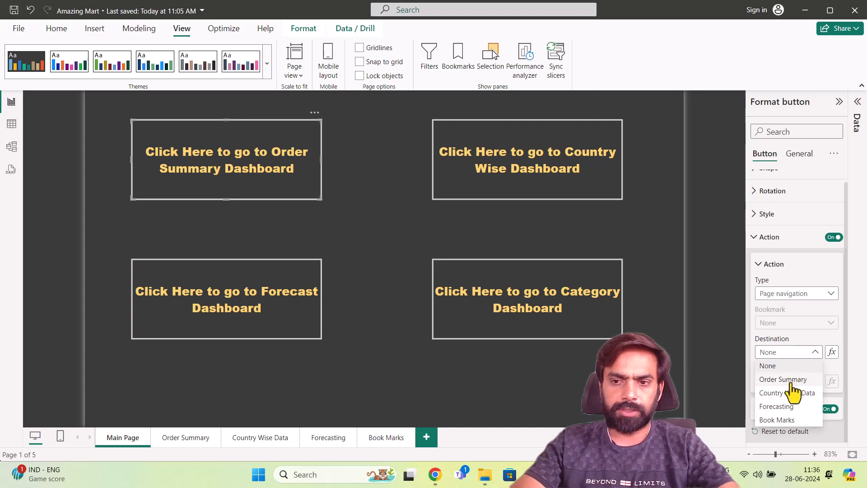
pyautogui.click(791, 380)
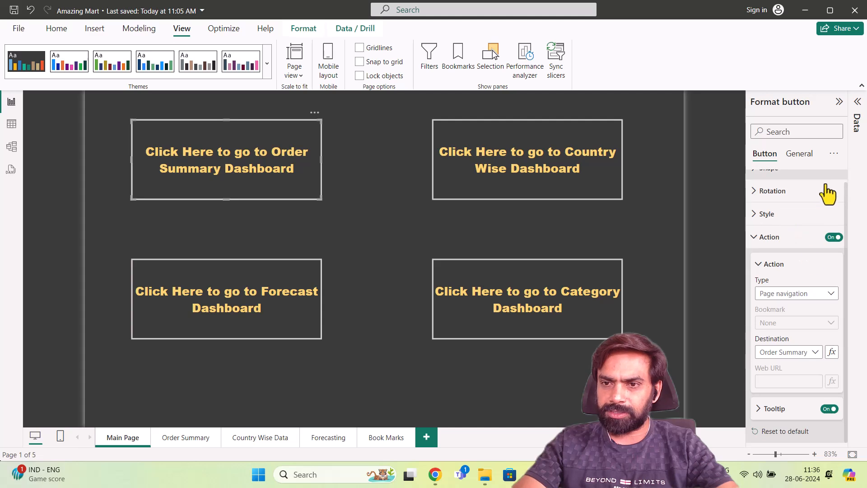
# Step: Enable the Country Wise button's action as Page navigation with Country Wise Data as the destination
pyautogui.click(565, 187)
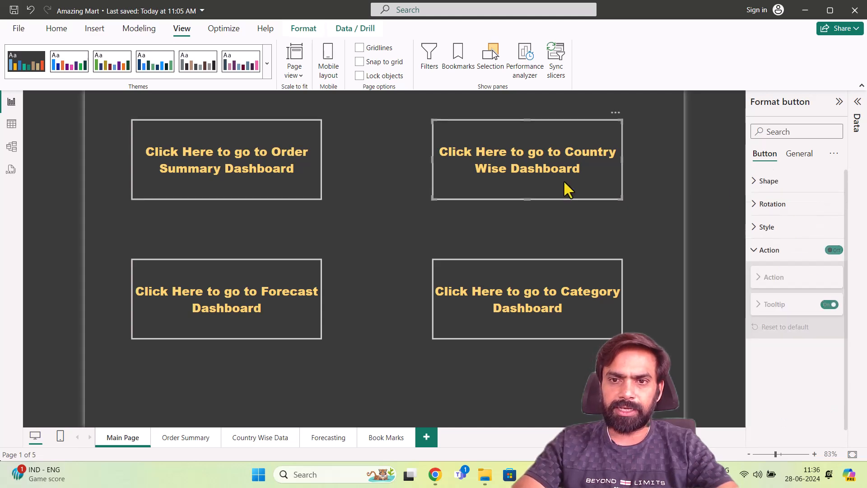
pyautogui.click(834, 250)
pyautogui.click(794, 307)
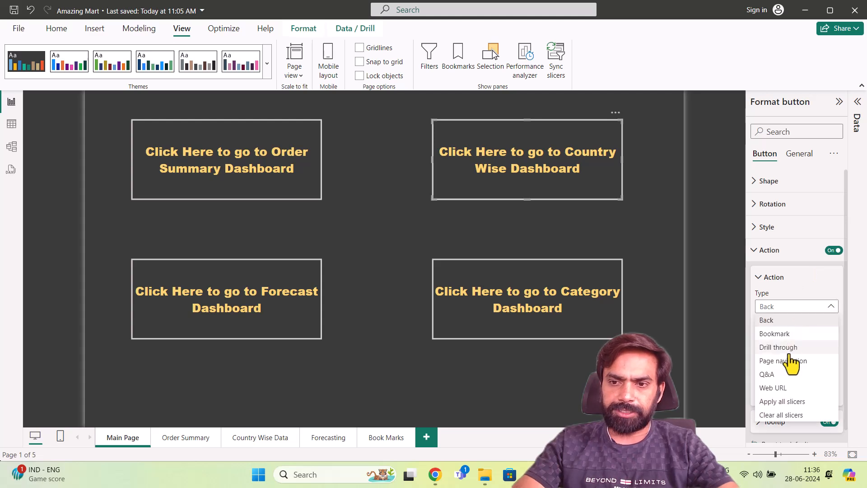
pyautogui.click(791, 361)
pyautogui.click(783, 367)
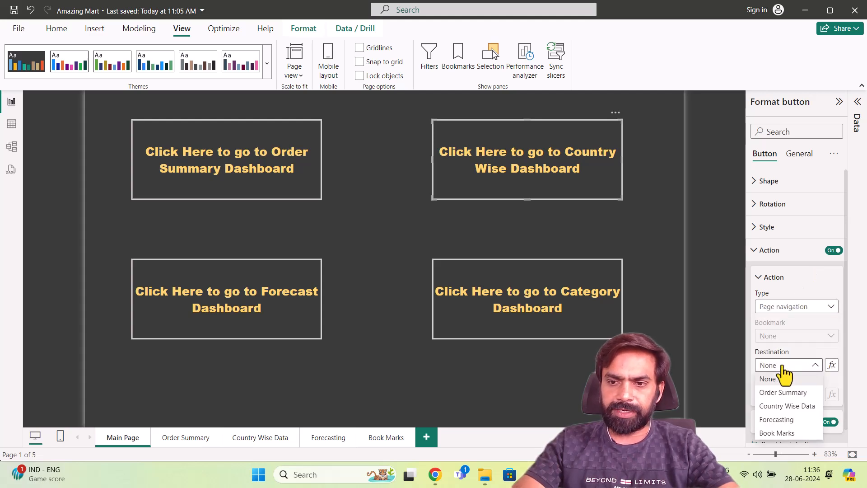
pyautogui.click(784, 407)
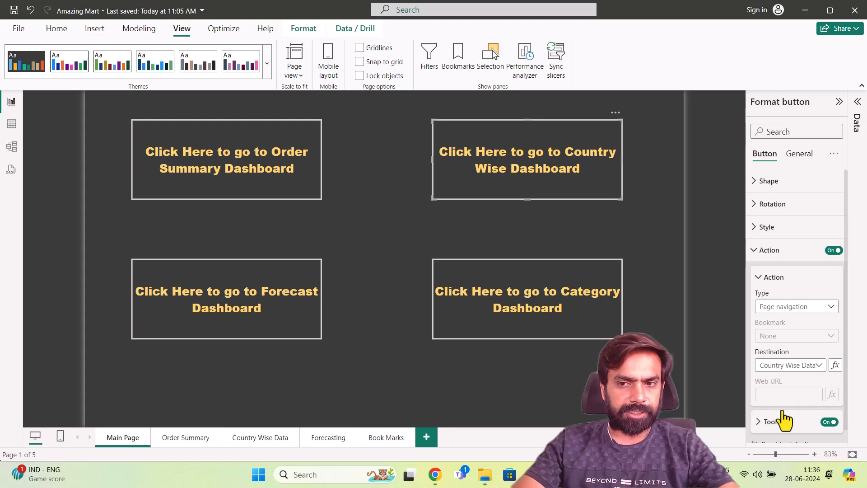
# Step: Enable the Forecast button's action as Page navigation with Forecasting as the destination
pyautogui.click(299, 303)
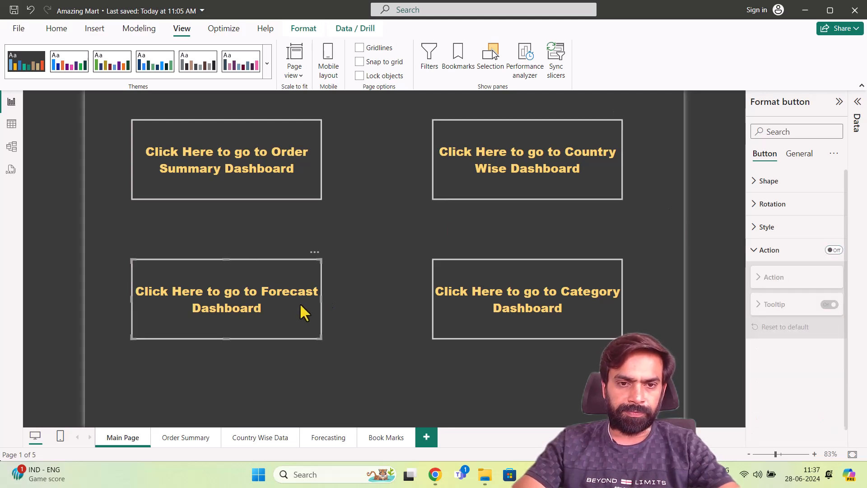
pyautogui.click(839, 256)
pyautogui.click(788, 308)
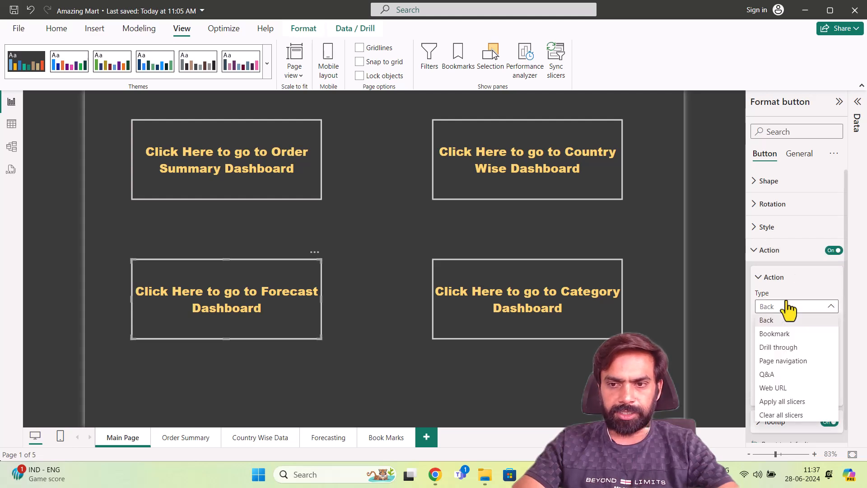
pyautogui.click(790, 361)
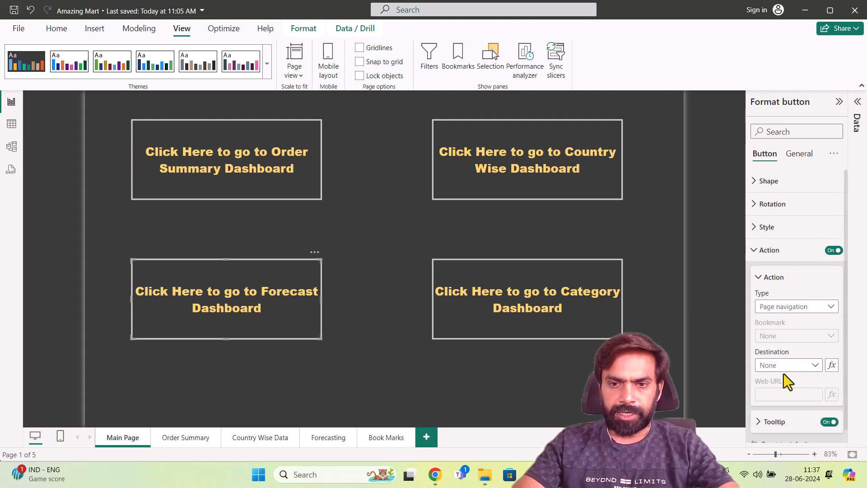
pyautogui.click(790, 365)
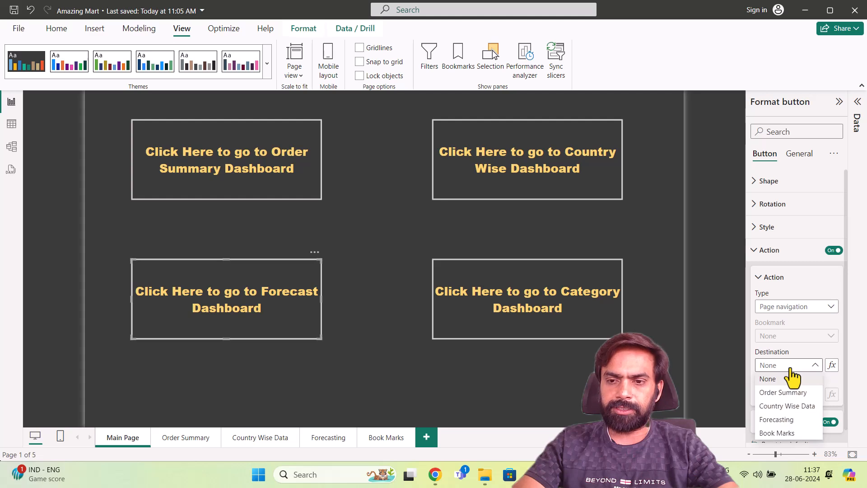
pyautogui.click(793, 420)
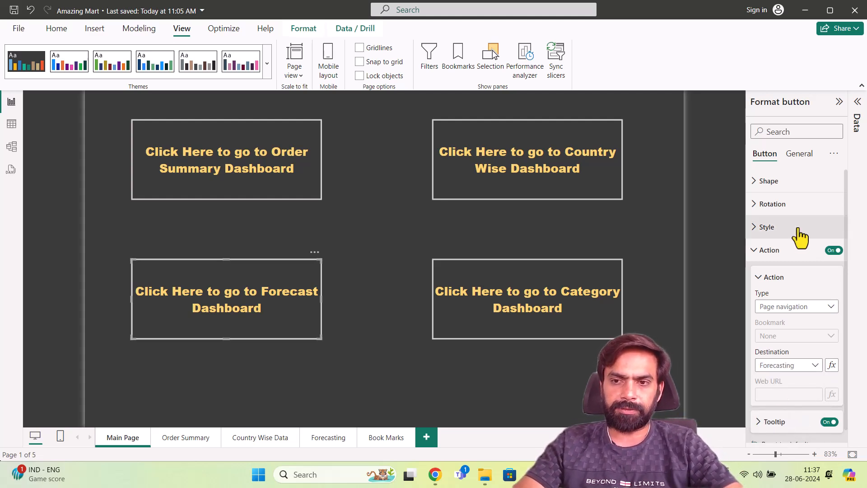
pyautogui.click(766, 251)
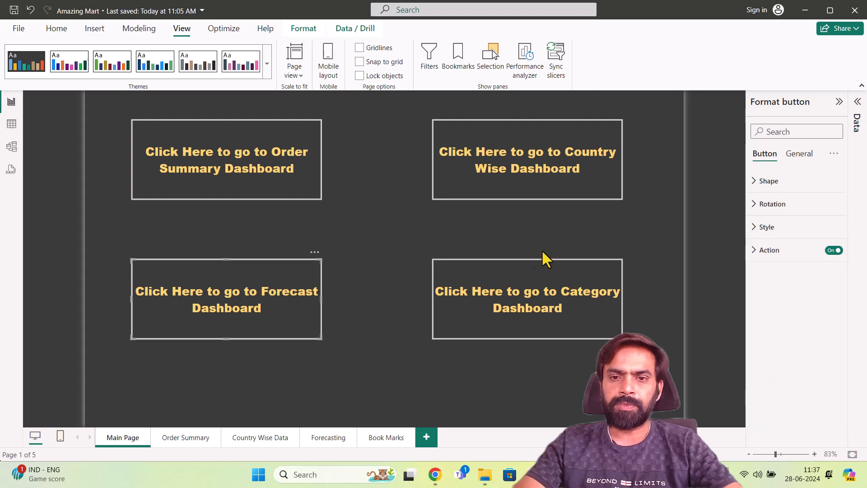
# Step: Enable the Category button's action as Page navigation with Book Marks as the destination
pyautogui.click(521, 263)
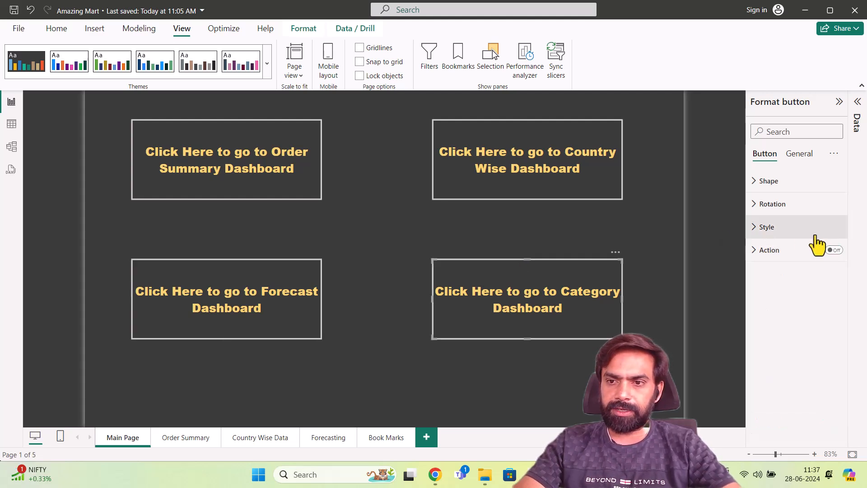
pyautogui.click(834, 251)
pyautogui.click(786, 253)
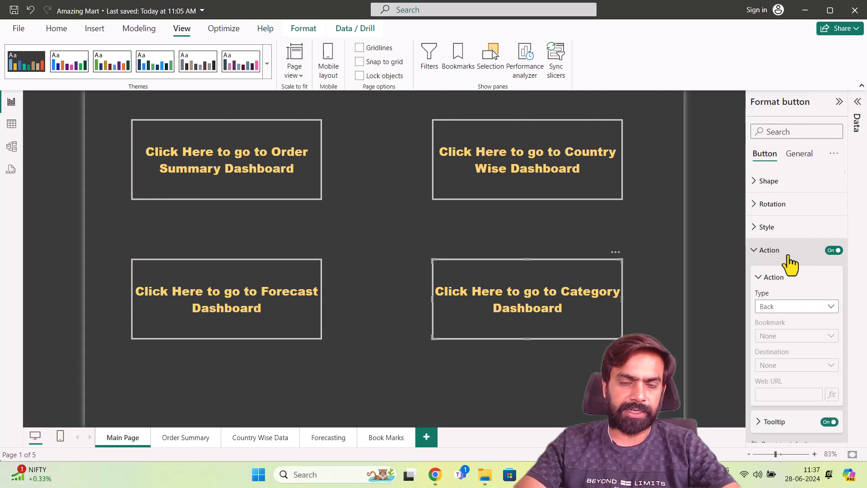
pyautogui.click(793, 307)
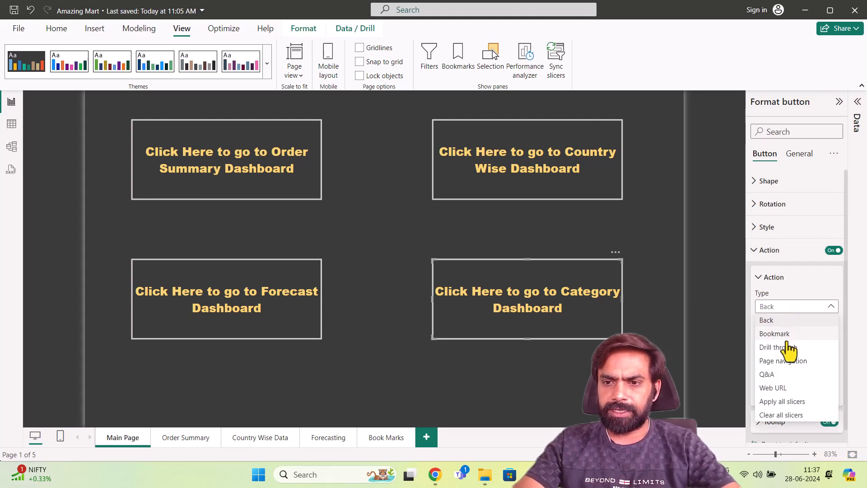
pyautogui.click(784, 361)
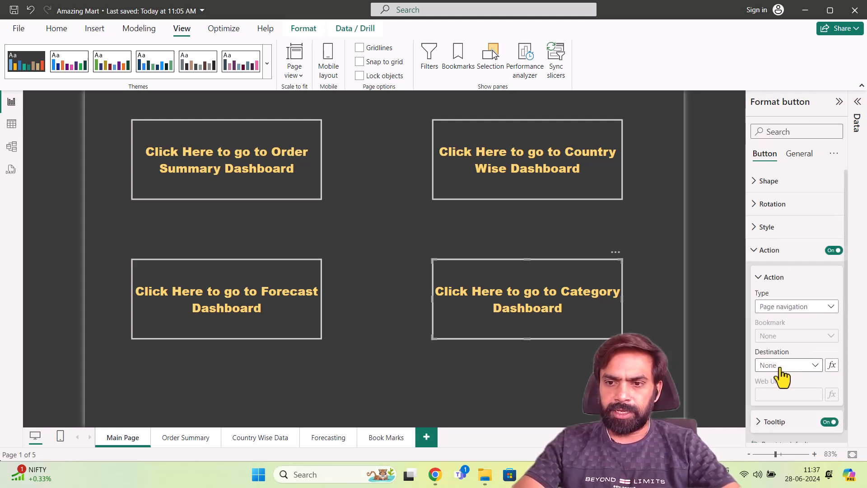
pyautogui.click(785, 366)
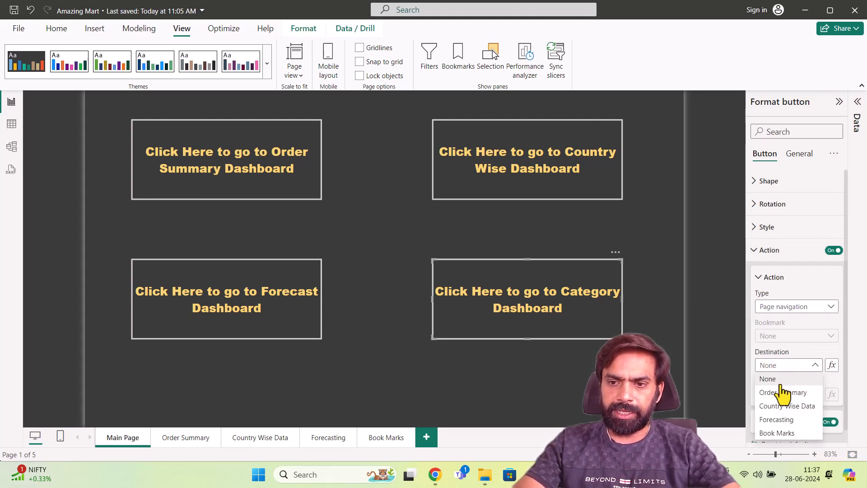
pyautogui.click(777, 433)
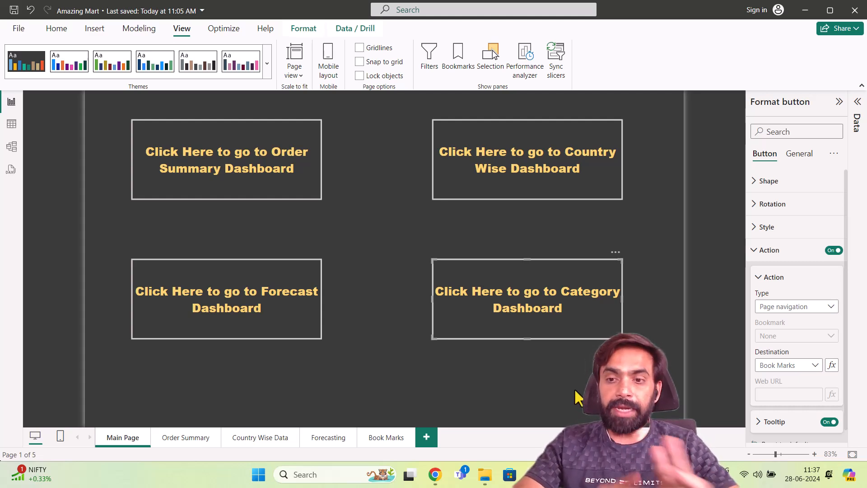
pyautogui.click(763, 253)
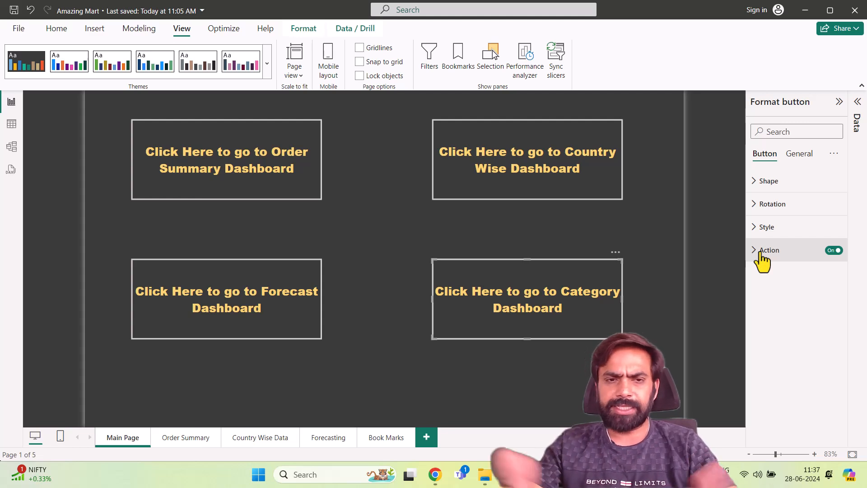
# Step: Test the four navigation buttons by following each to its dashboard, and return to the Main Page each time
pyautogui.keyDown('ctrl'); pyautogui.click(266, 176); pyautogui.keyUp('ctrl')
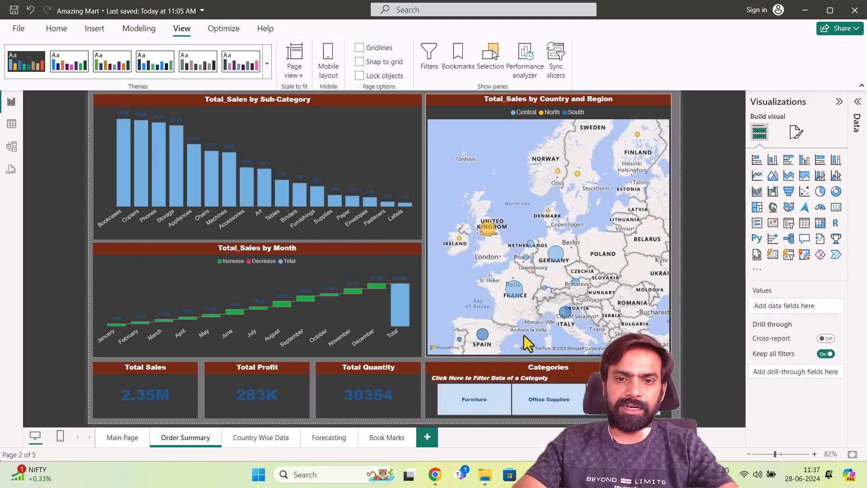
pyautogui.click(121, 437)
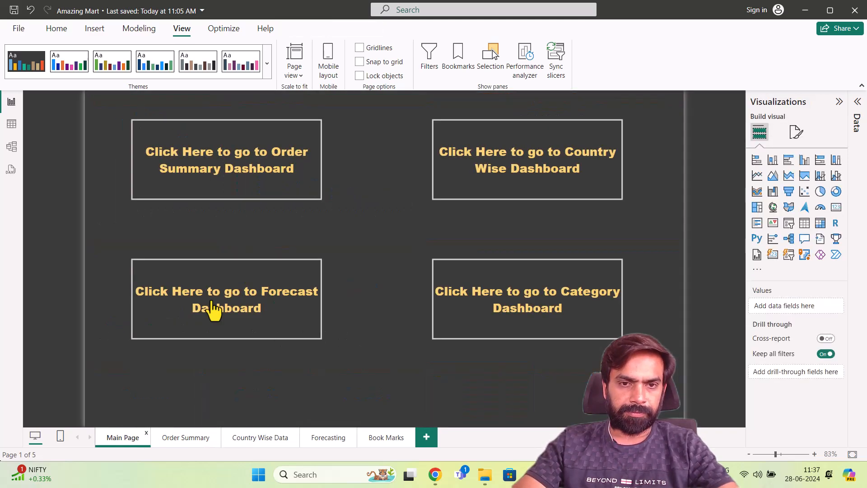
pyautogui.keyDown('ctrl'); pyautogui.click(549, 165); pyautogui.keyUp('ctrl')
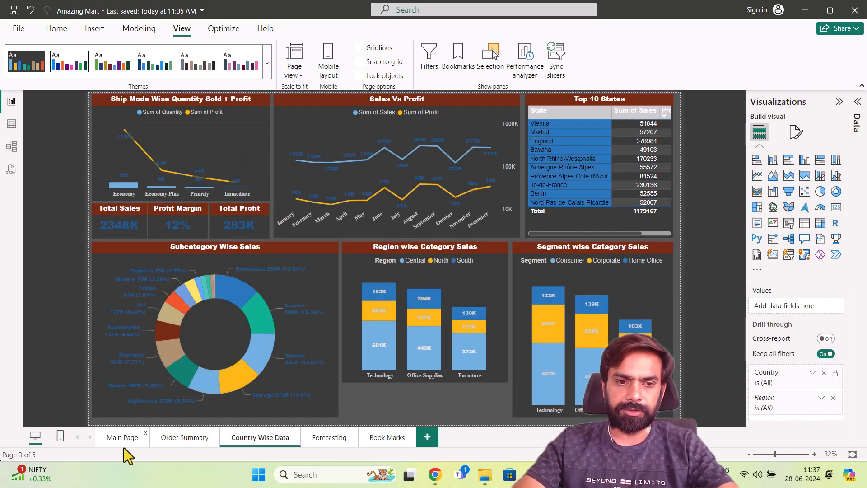
pyautogui.click(123, 440)
pyautogui.keyDown('ctrl'); pyautogui.click(231, 324); pyautogui.keyUp('ctrl')
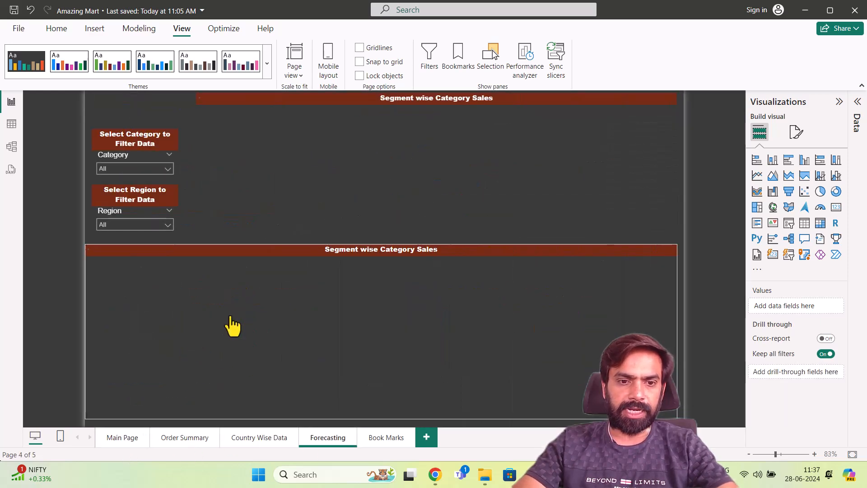
pyautogui.click(99, 440)
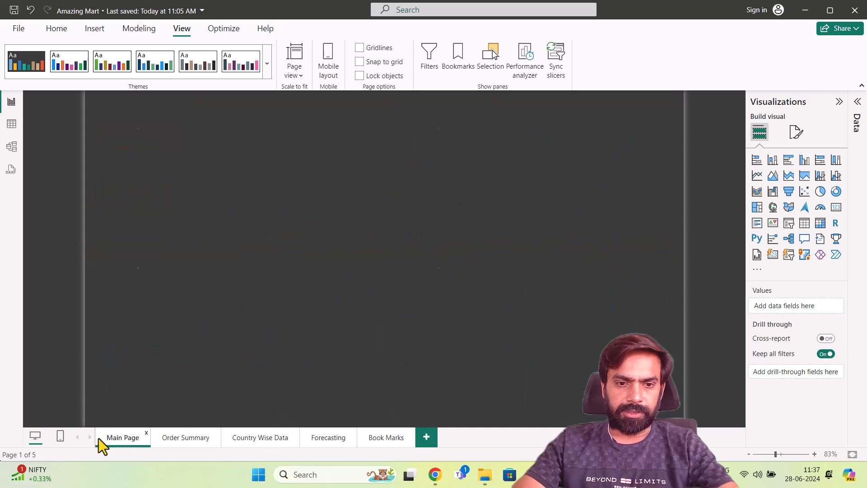
pyautogui.keyDown('ctrl'); pyautogui.click(540, 325); pyautogui.keyUp('ctrl')
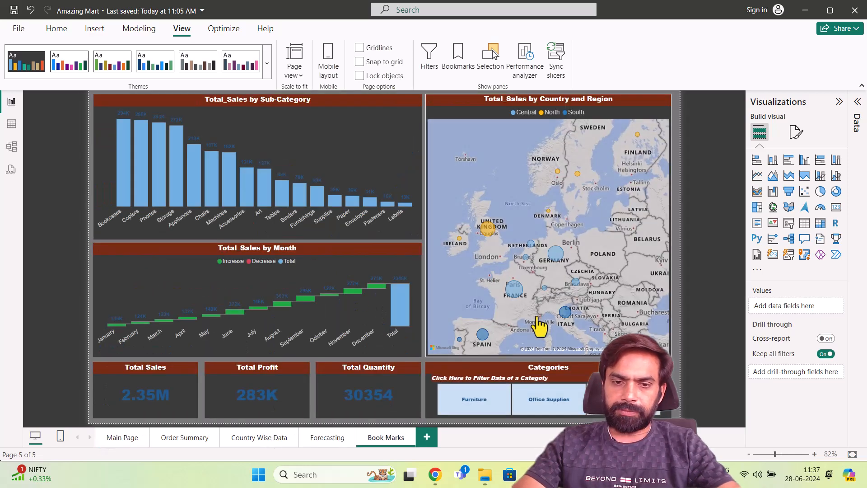
pyautogui.click(122, 437)
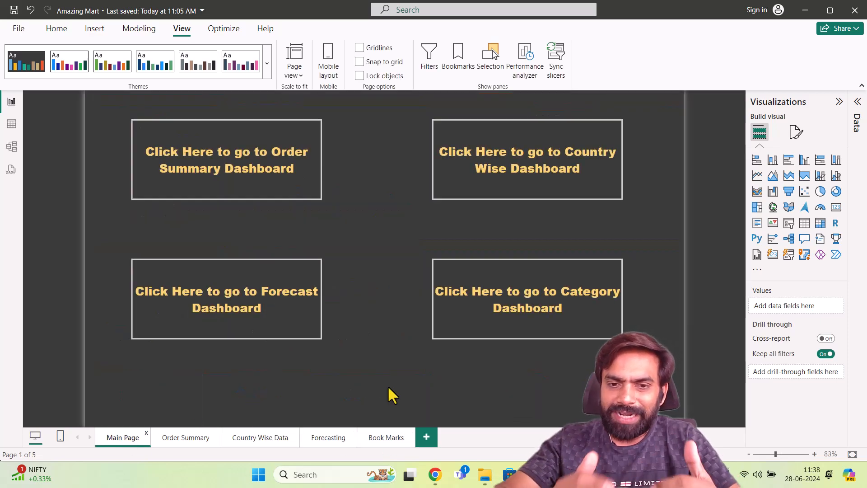
pyautogui.click(186, 447)
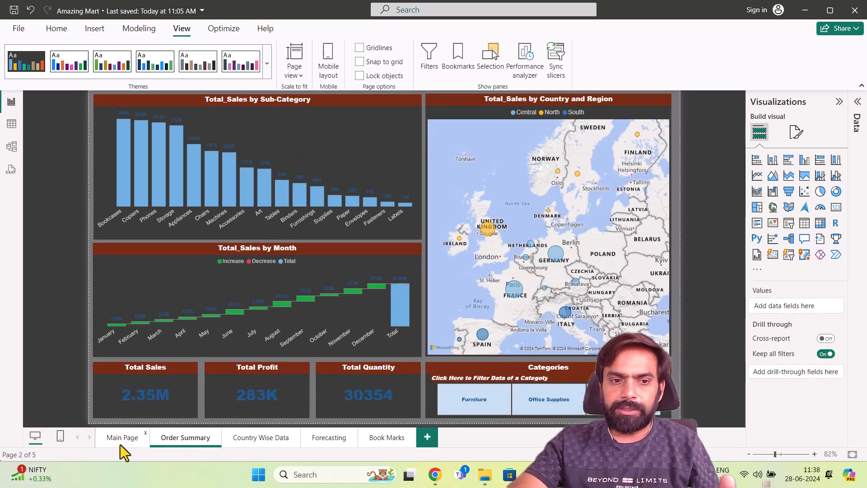
pyautogui.click(120, 445)
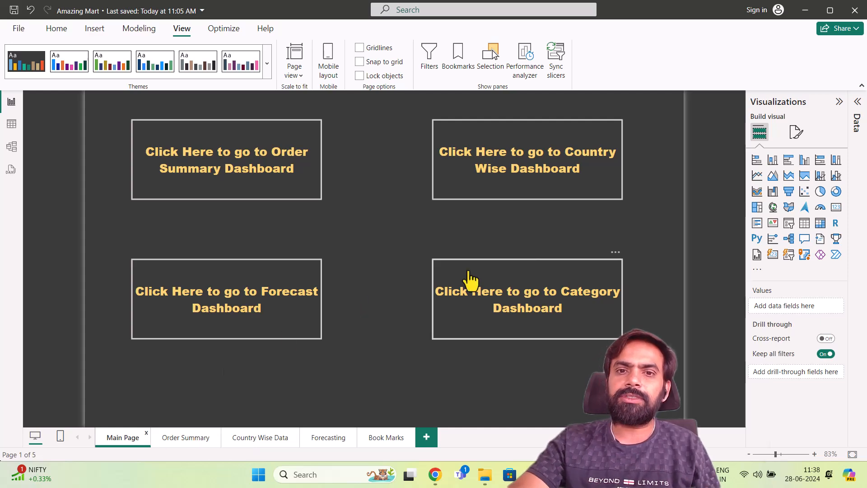
# Step: Insert a Back button on the Order Summary page and place it in the upper-right area of the Total_Sales by Sub-Category chart
pyautogui.click(186, 438)
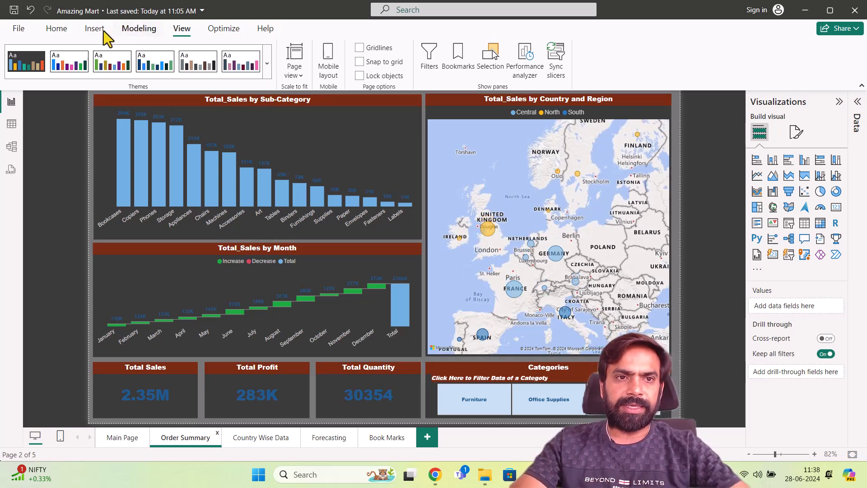
pyautogui.click(86, 29)
pyautogui.click(373, 75)
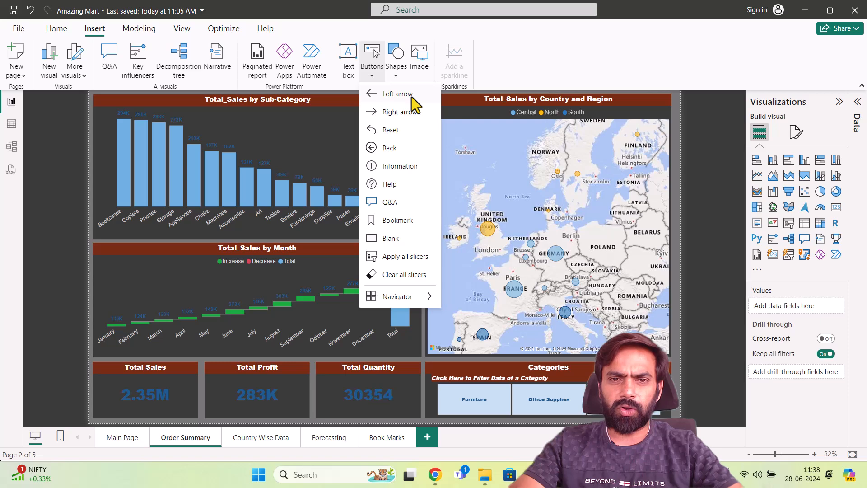
pyautogui.click(387, 150)
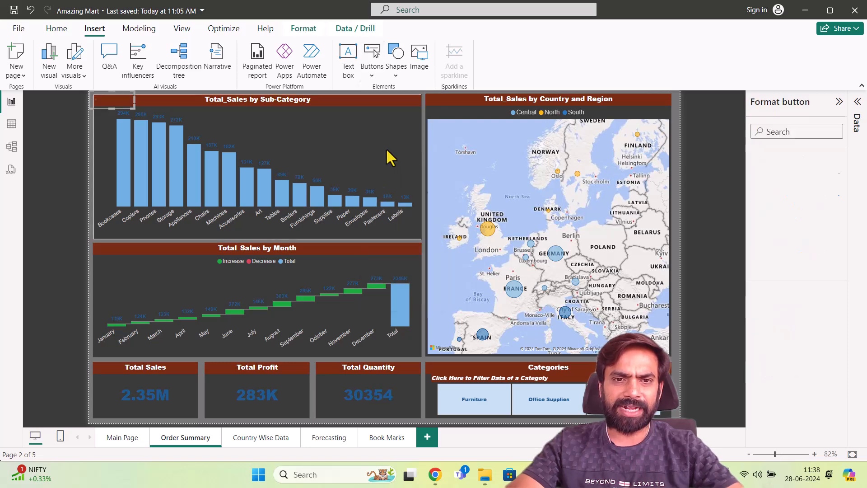
pyautogui.moveTo(119, 113); pyautogui.dragTo(383, 123)
# Step: Enable the Back button's text and set it to "Click Here to Go Back"
pyautogui.click(786, 213)
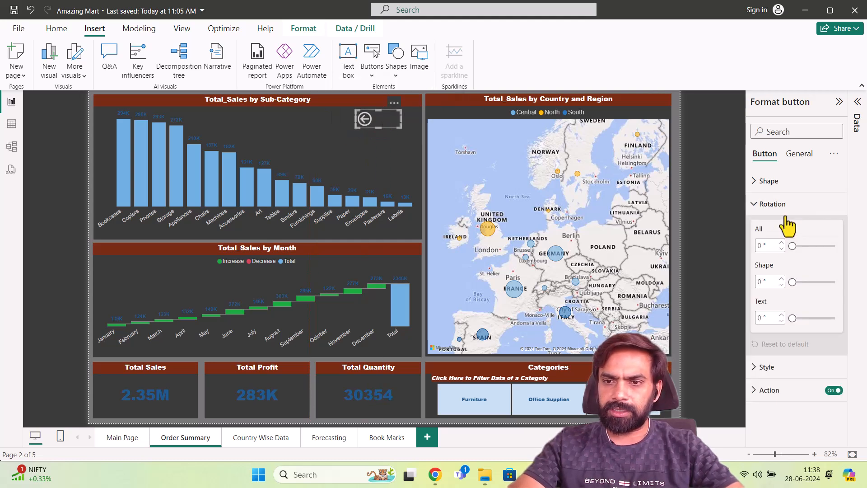
pyautogui.click(781, 207)
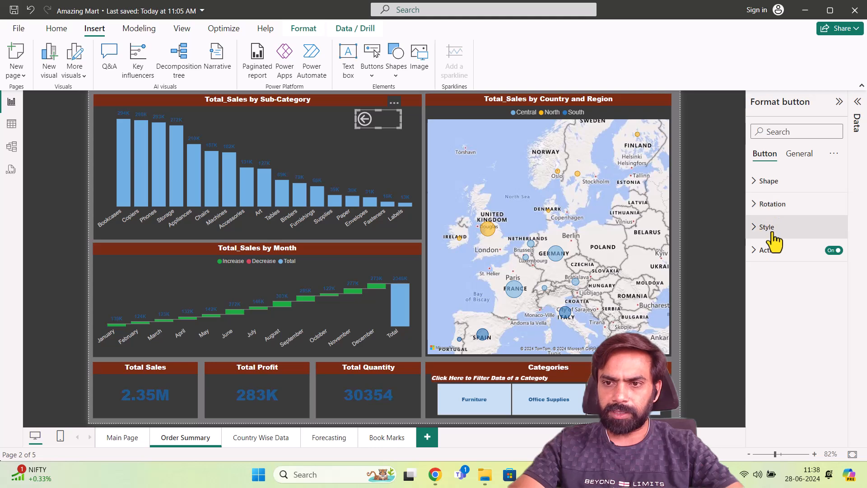
pyautogui.click(772, 228)
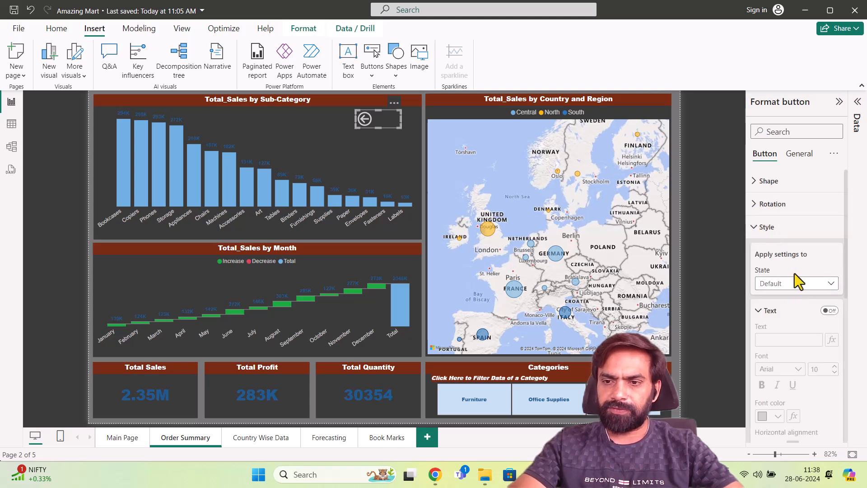
pyautogui.click(824, 311)
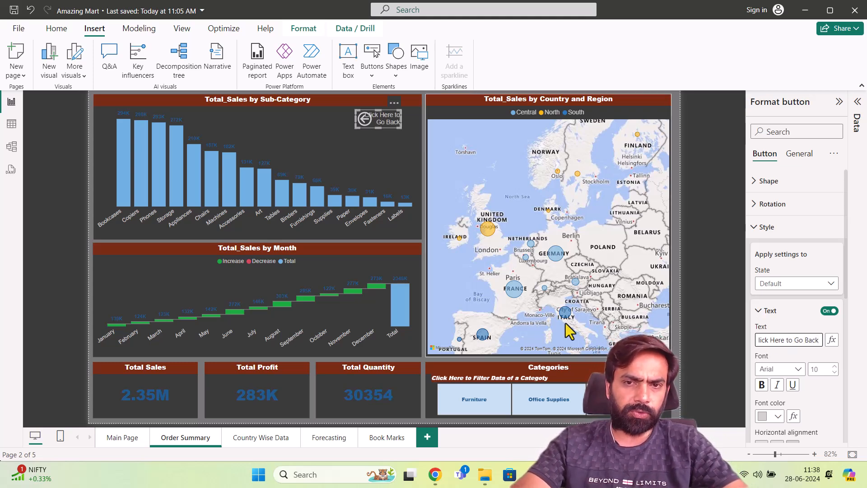
# Step: Make the Back button's text bold and set its font color to the light yellow-orange from the recent colors
pyautogui.scroll(-2, 794, 389)
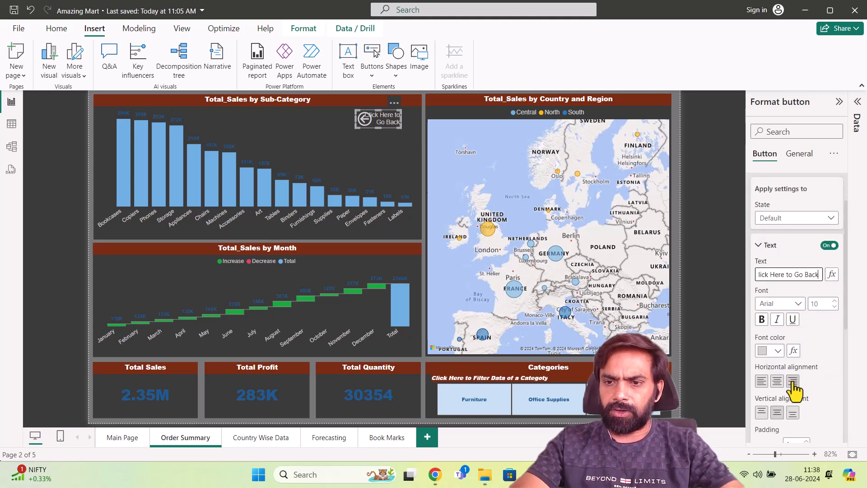
pyautogui.click(764, 324)
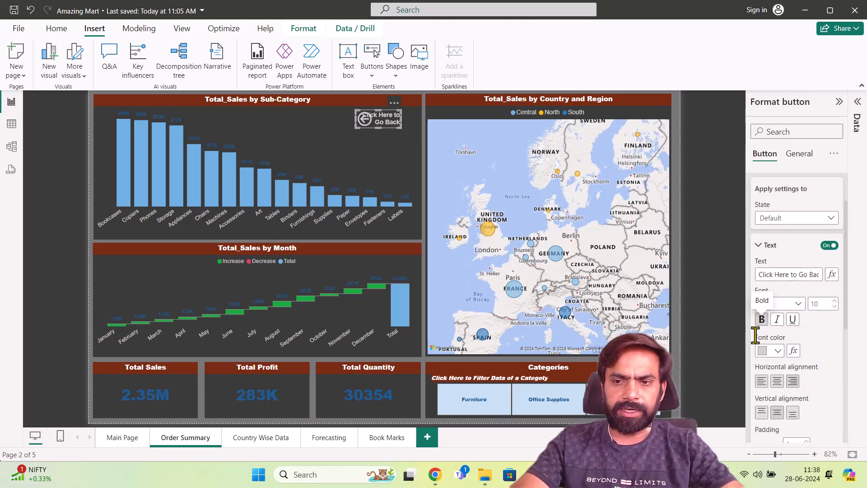
pyautogui.click(778, 353)
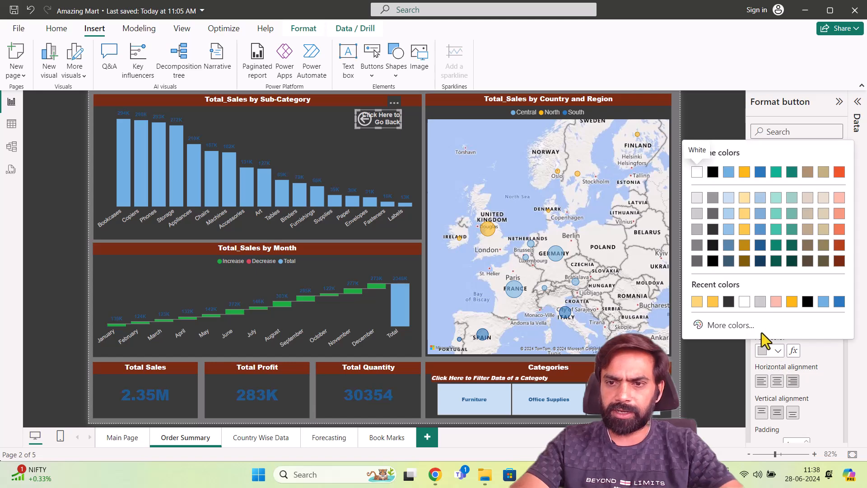
pyautogui.click(698, 302)
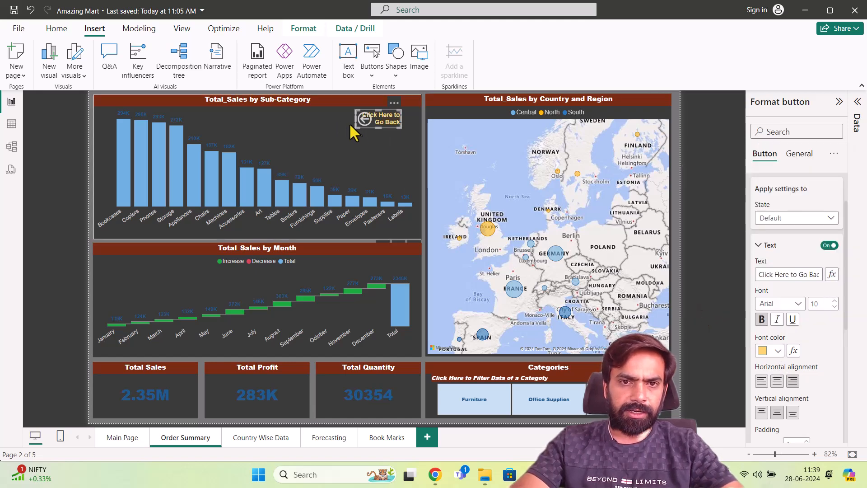
# Step: Enlarge the Back button towards the lower left, shift it slightly right, and set its font size to 16
pyautogui.moveTo(353, 127); pyautogui.dragTo(296, 150)
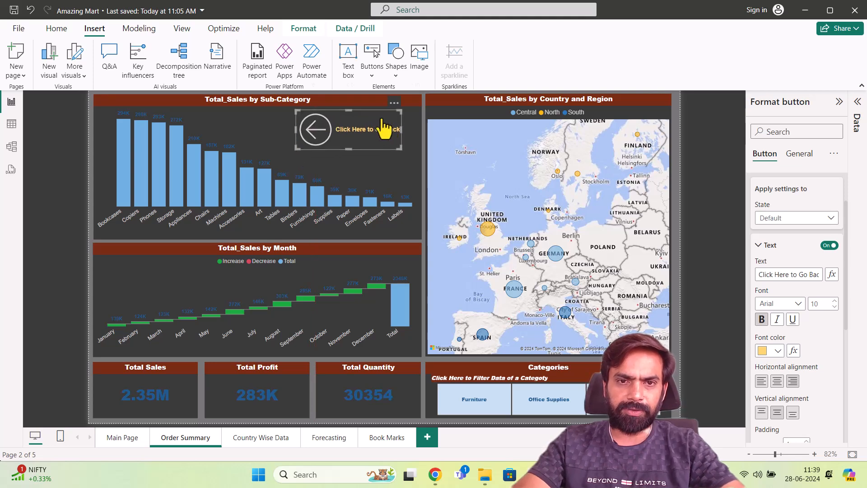
pyautogui.moveTo(371, 119); pyautogui.dragTo(383, 120)
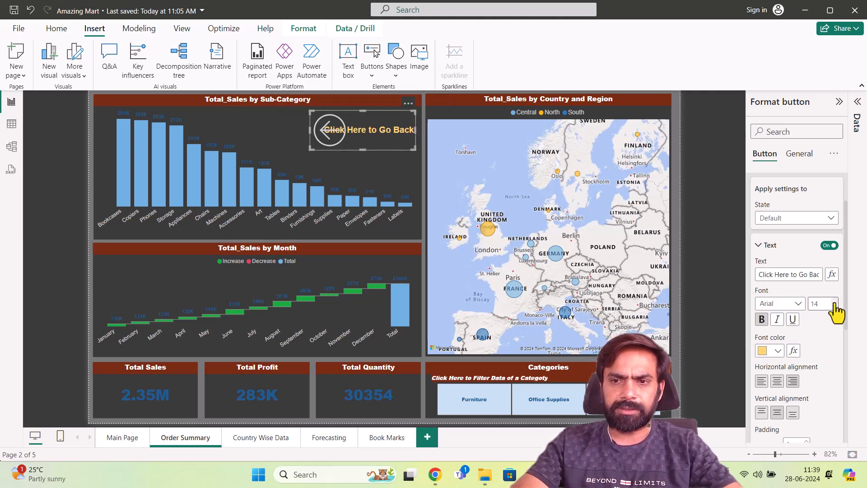
pyautogui.click(324, 123)
# Step: Turn off the arrow icon in the Back button's style settings
pyautogui.scroll(-5, 814, 394)
pyautogui.scroll(-1, 815, 394)
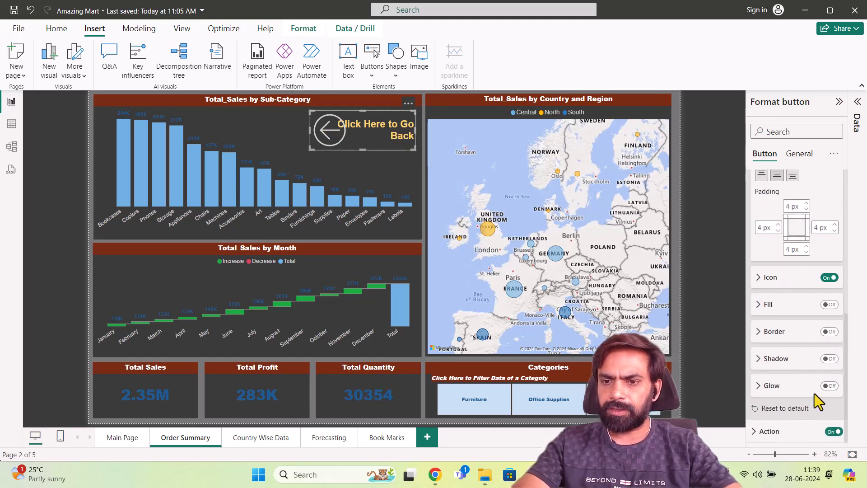
pyautogui.click(830, 278)
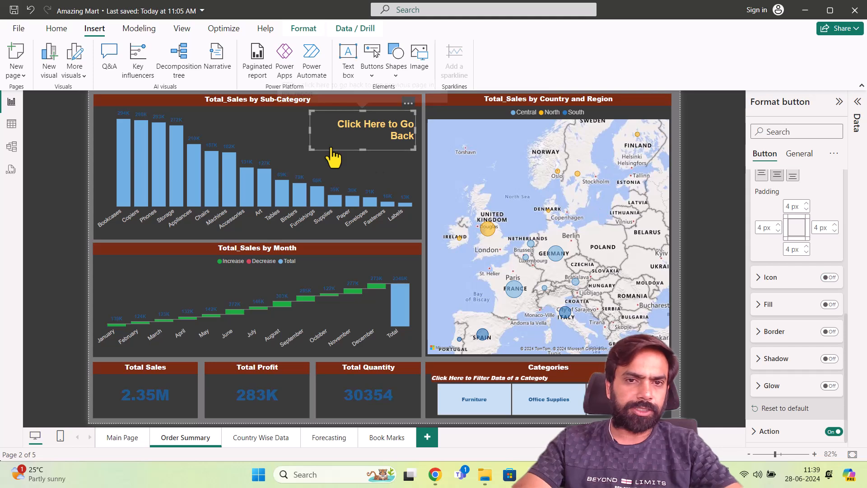
# Step: Narrow the Back button from its left edge so its text wraps as "Click Here to" above "Go Back"
pyautogui.click(307, 127)
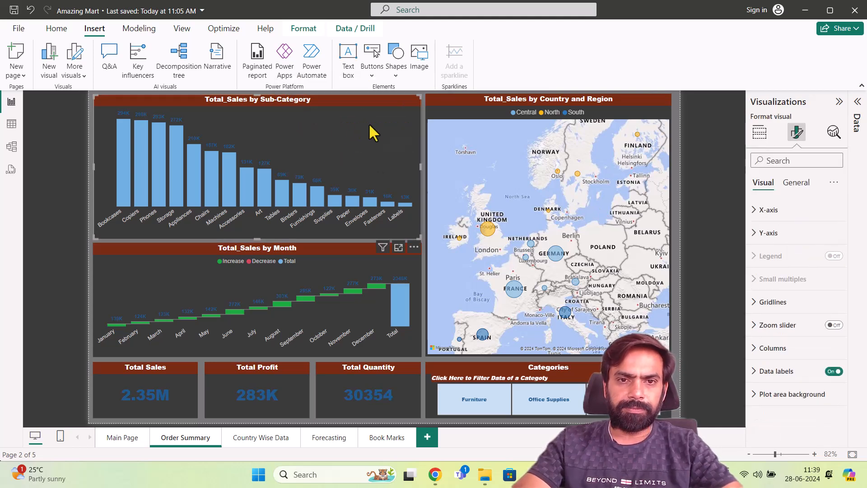
pyautogui.click(439, 116)
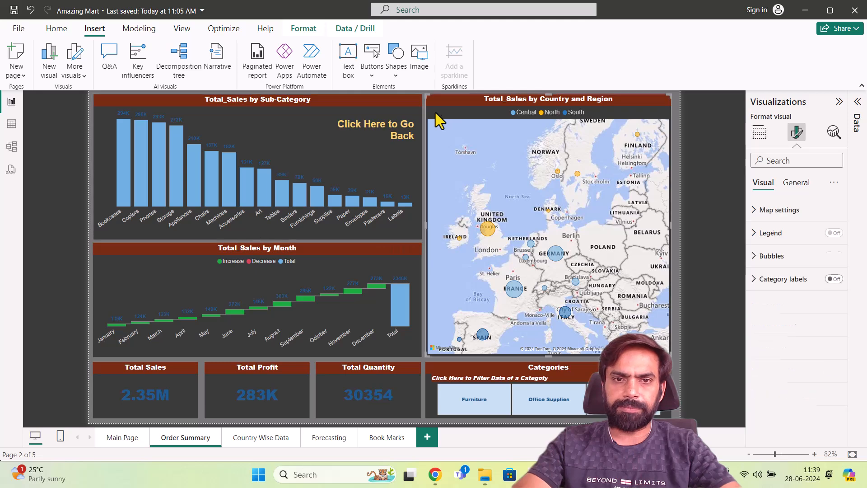
pyautogui.click(326, 131)
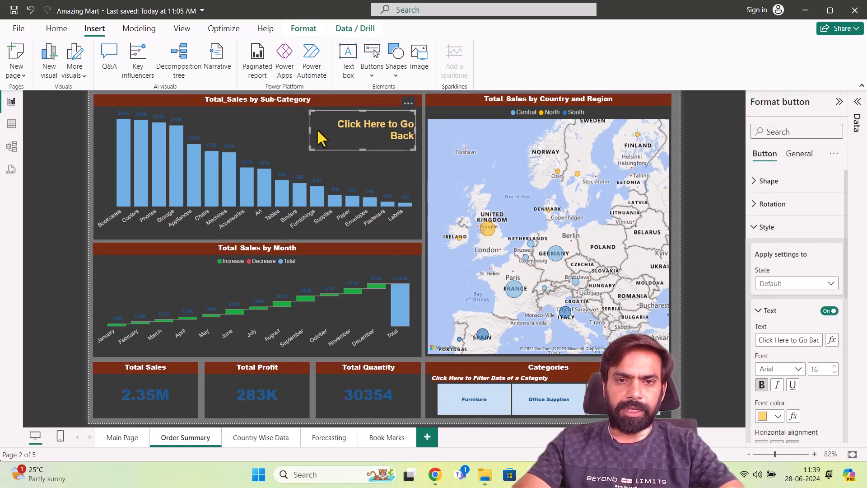
pyautogui.moveTo(310, 135); pyautogui.dragTo(340, 135)
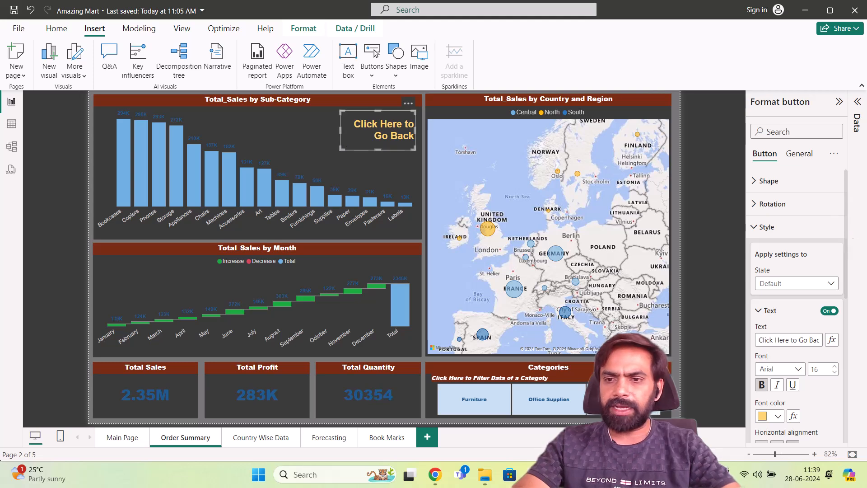
# Step: Extend the Back button's text to "Click Here to Go Back to Main Page", set at size 14 with a white font color
pyautogui.click(810, 340)
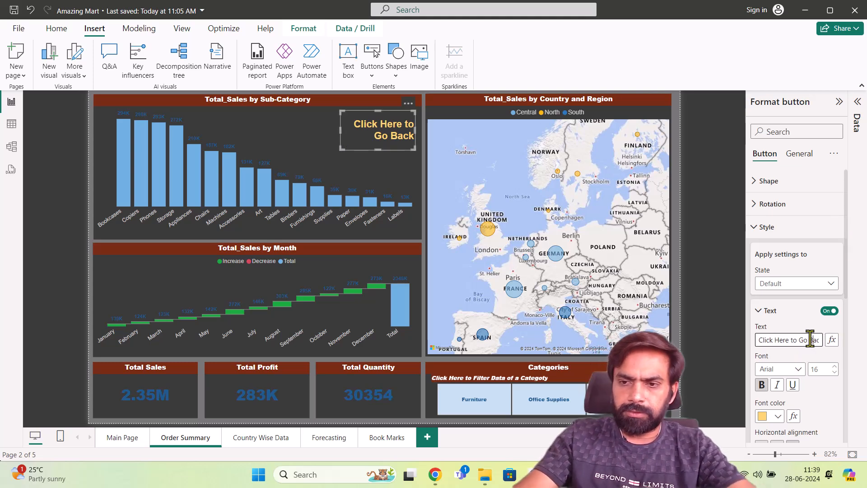
pyautogui.write('to Main Page')
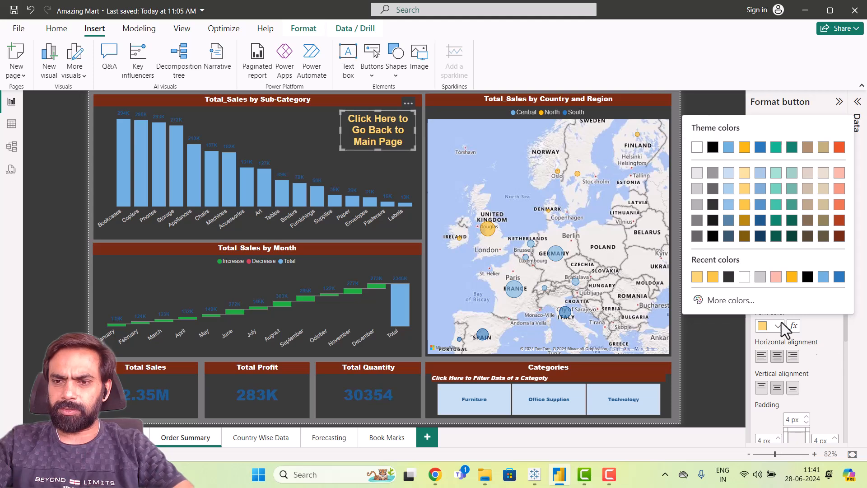
pyautogui.click(706, 112)
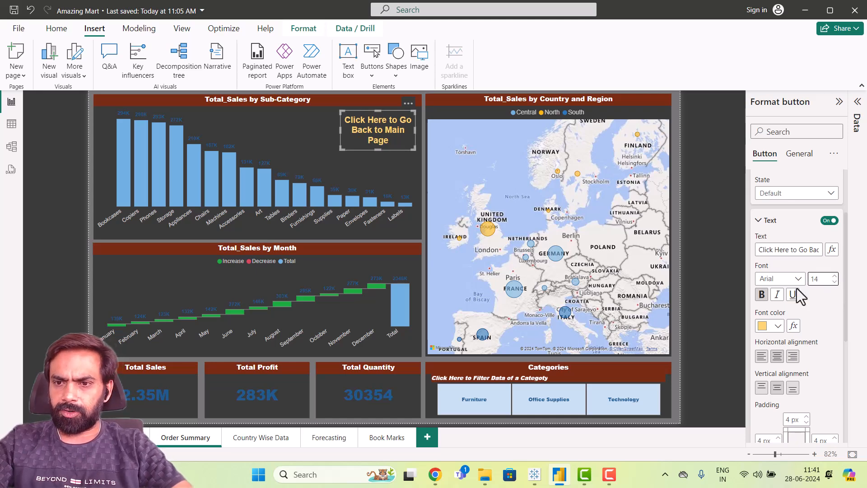
pyautogui.click(778, 327)
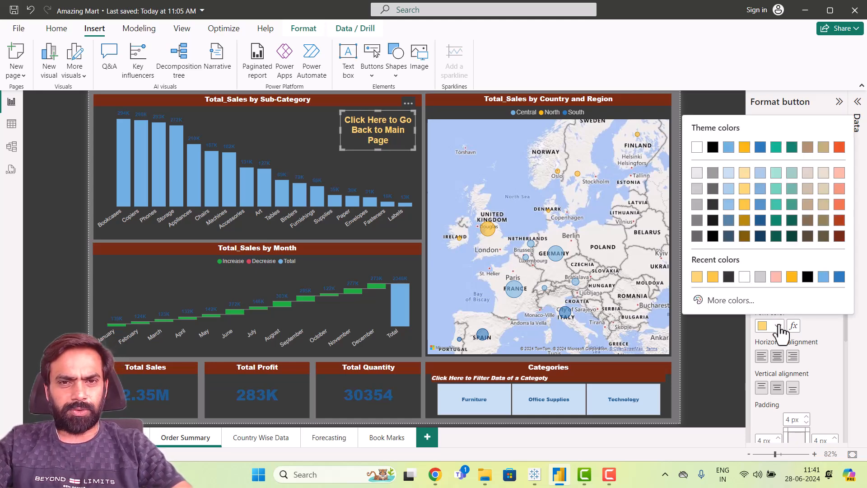
pyautogui.click(745, 279)
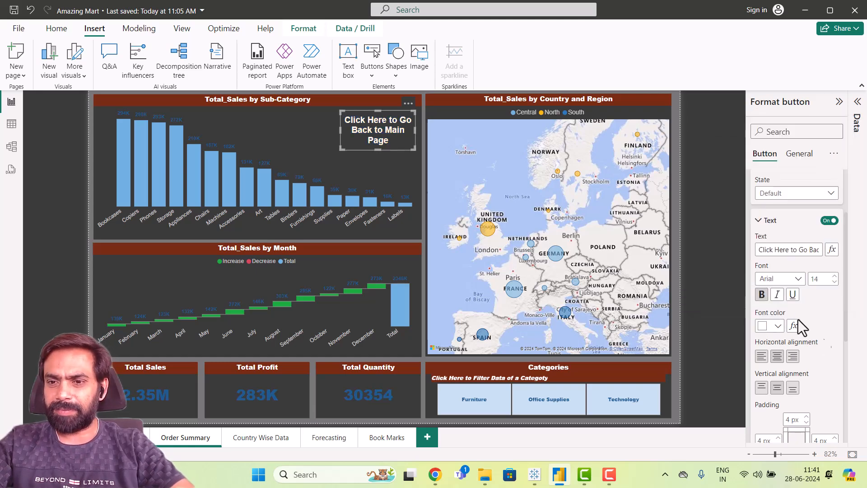
# Step: Turn on the Back button's fill, color it the dark orange-red theme shade, and shorten the button slightly from its lower edge
pyautogui.scroll(-3, 821, 337)
pyautogui.scroll(-2, 820, 337)
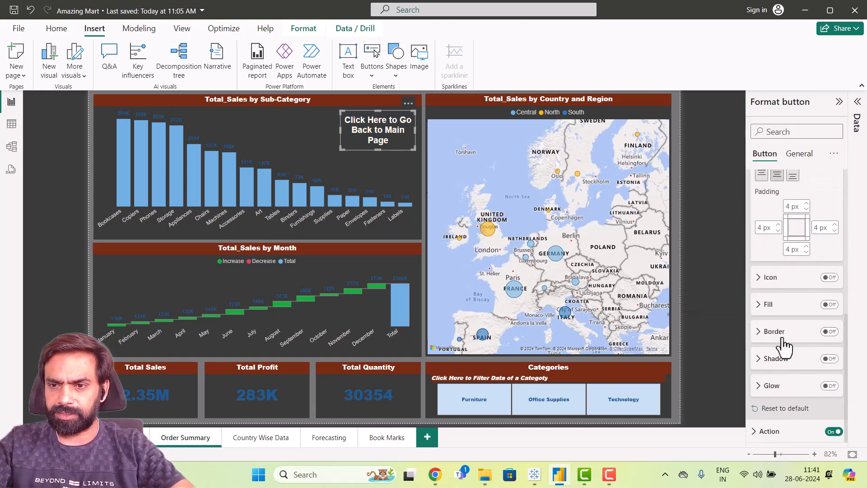
pyautogui.click(786, 309)
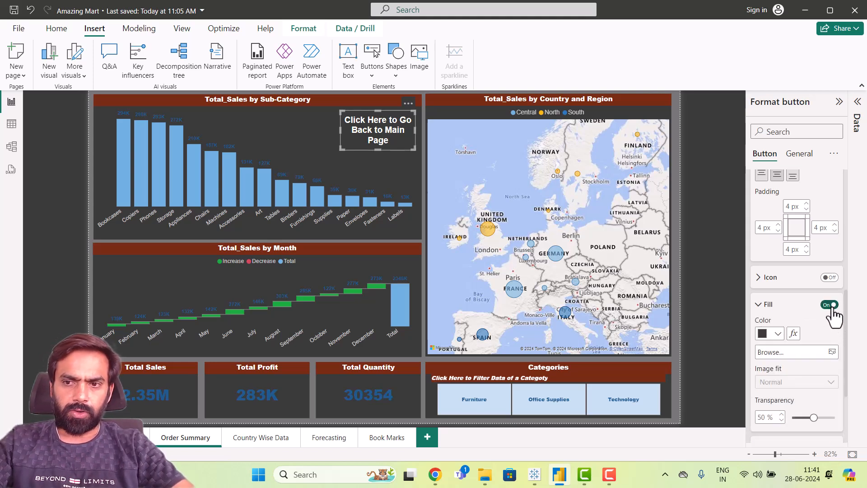
pyautogui.click(778, 334)
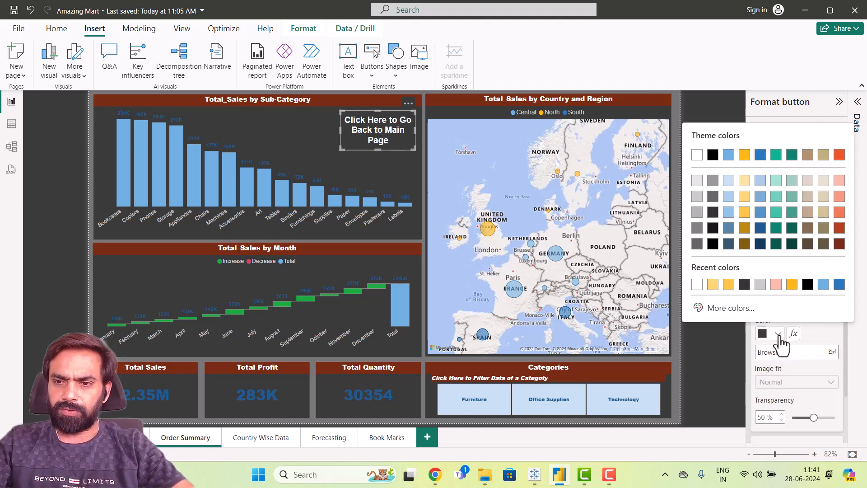
pyautogui.click(713, 284)
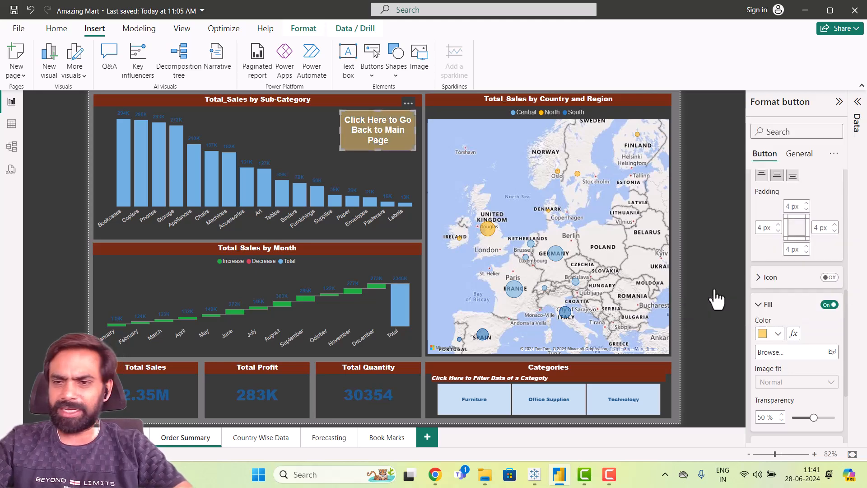
pyautogui.click(779, 335)
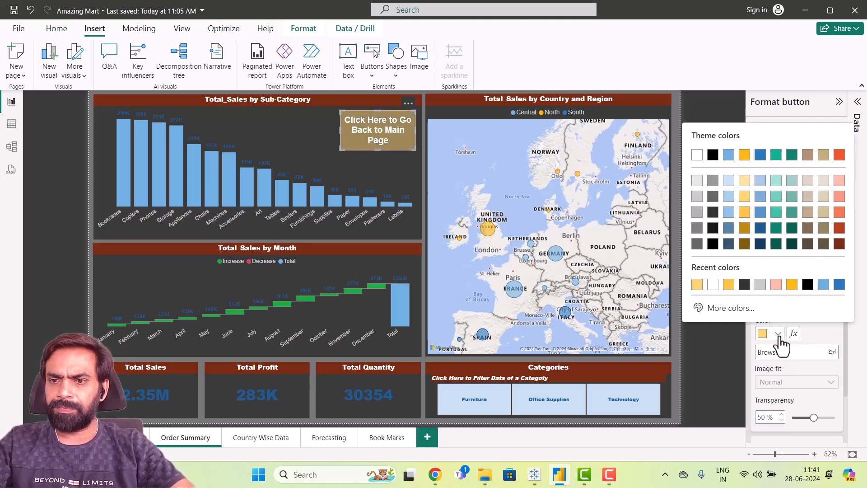
pyautogui.click(840, 181)
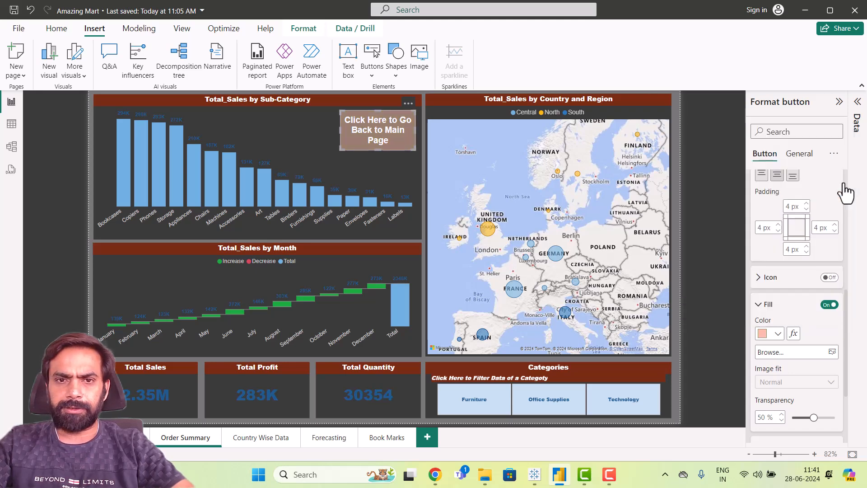
pyautogui.click(778, 336)
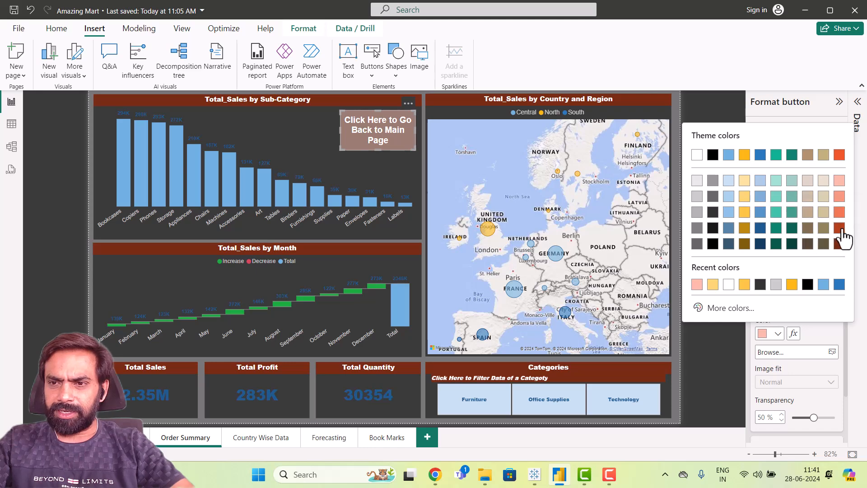
pyautogui.click(840, 228)
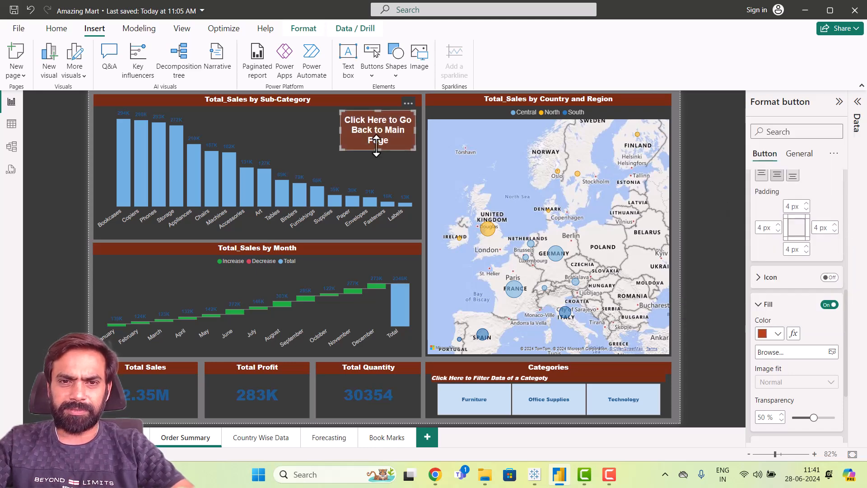
pyautogui.moveTo(378, 149); pyautogui.dragTo(378, 142)
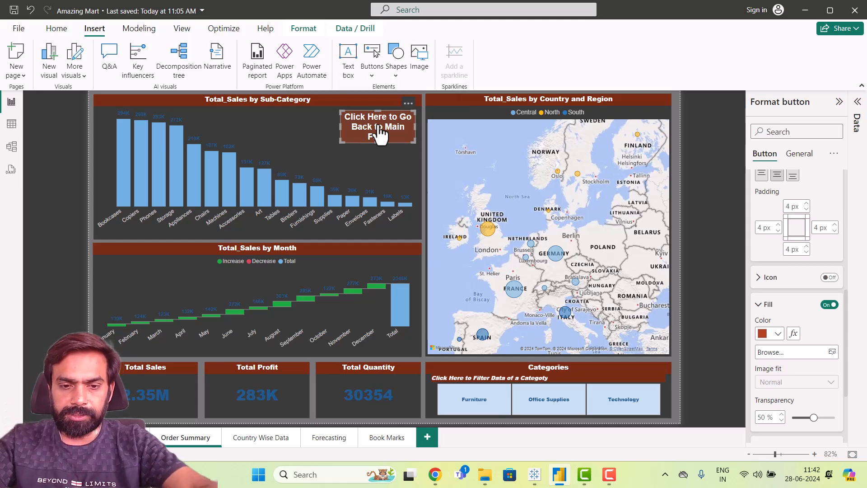
# Step: Paste a copy of the Back button onto the Country Wise Data page and place it beneath the Region wise Category Sales chart
pyautogui.click(252, 437)
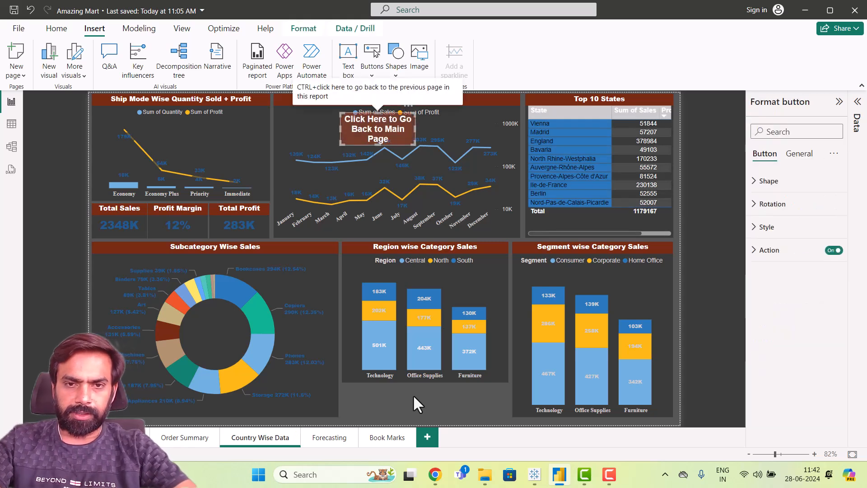
pyautogui.moveTo(370, 116); pyautogui.dragTo(406, 384)
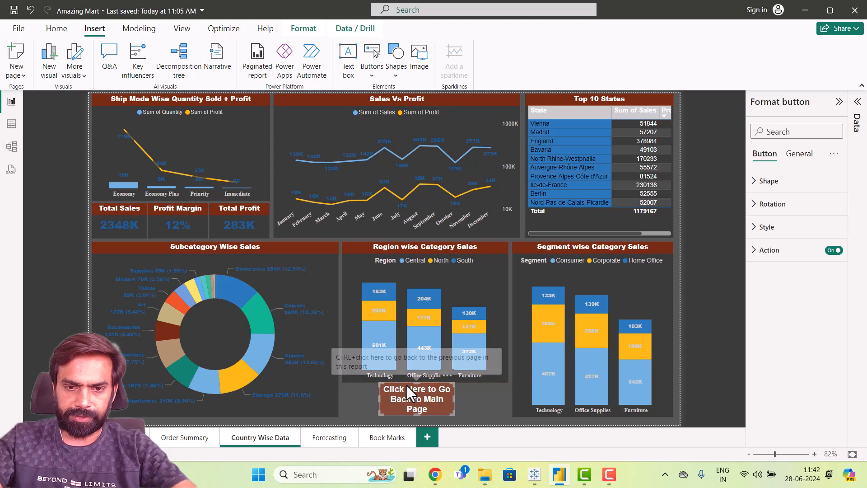
pyautogui.press('Down')
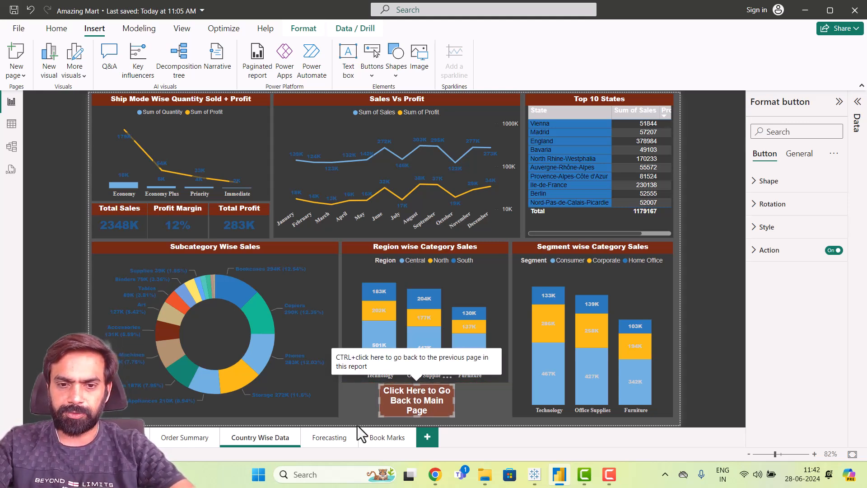
# Step: Paste the Back button onto the Forecasting page and position it just above the Category slicer
pyautogui.click(327, 436)
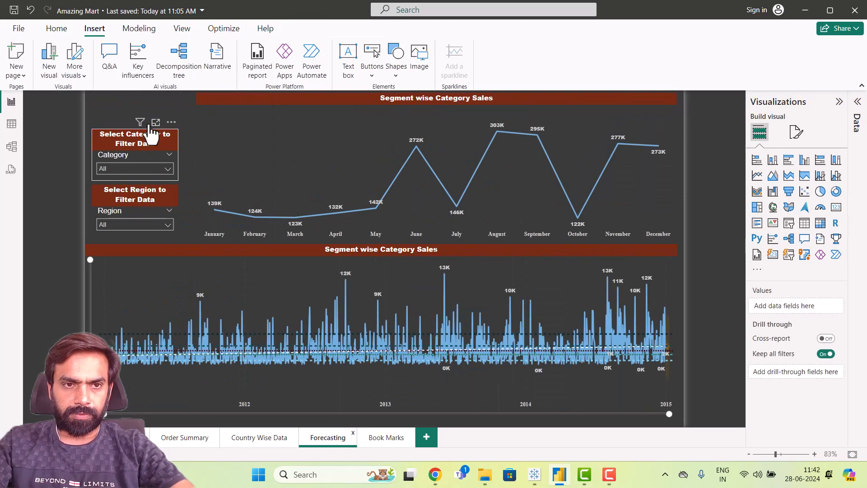
pyautogui.hotkey('ctrl', 'v')
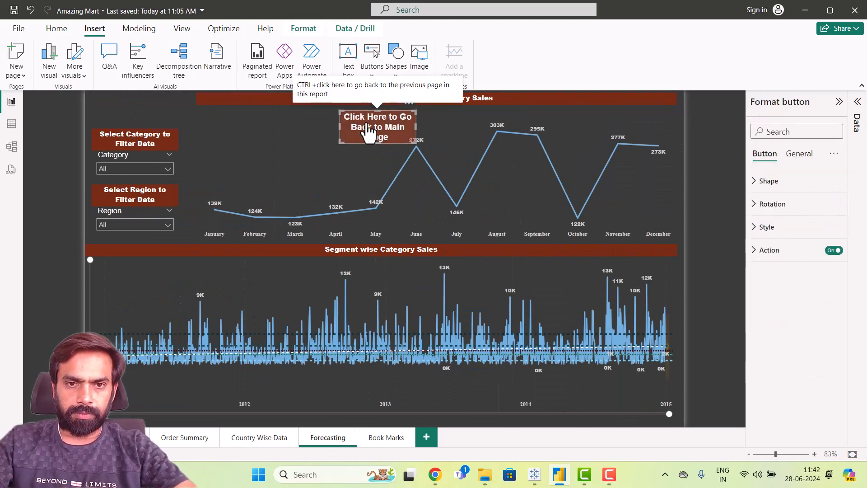
pyautogui.moveTo(366, 132); pyautogui.dragTo(121, 108)
pyautogui.press('Down')
pyautogui.press('Down')
pyautogui.press('Right')
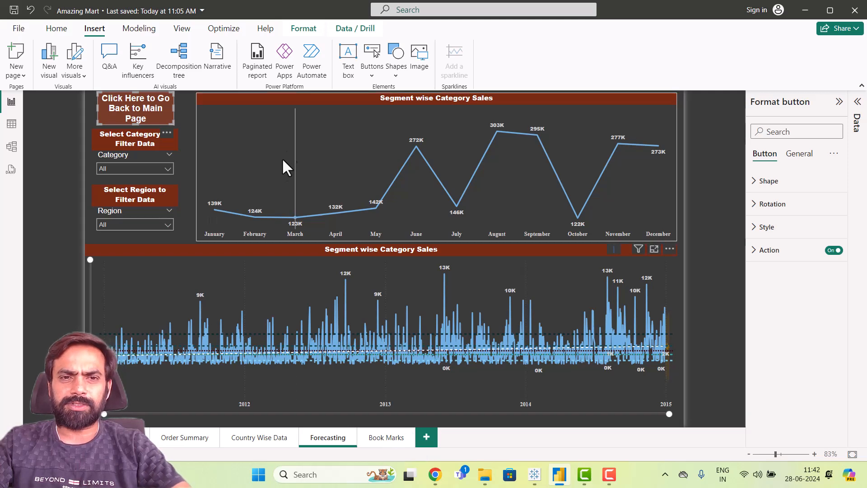
# Step: Paste the Back button onto the Book Marks page and check its placement across the dashboard pages
pyautogui.click(378, 445)
pyautogui.hotkey('ctrl', 'v')
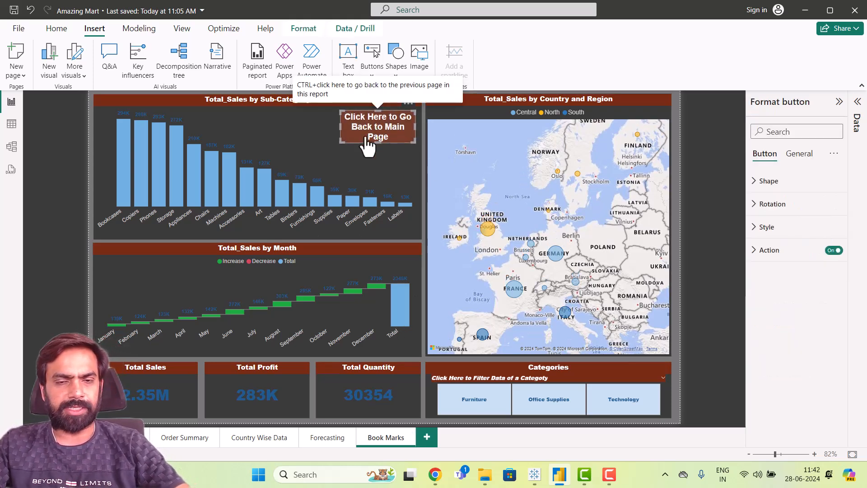
pyautogui.click(168, 438)
pyautogui.click(271, 442)
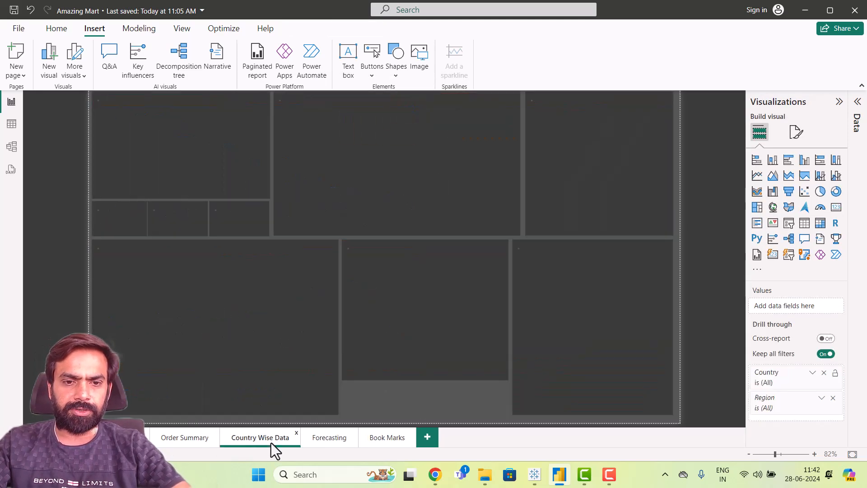
pyautogui.click(324, 442)
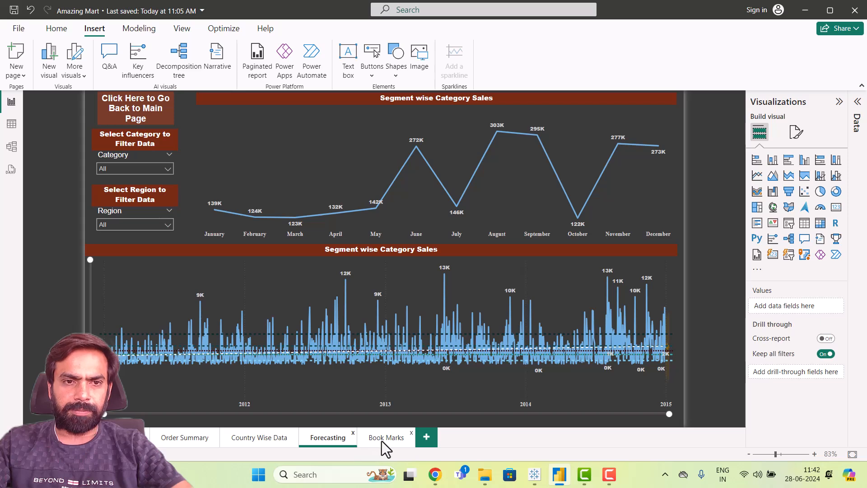
pyautogui.click(381, 441)
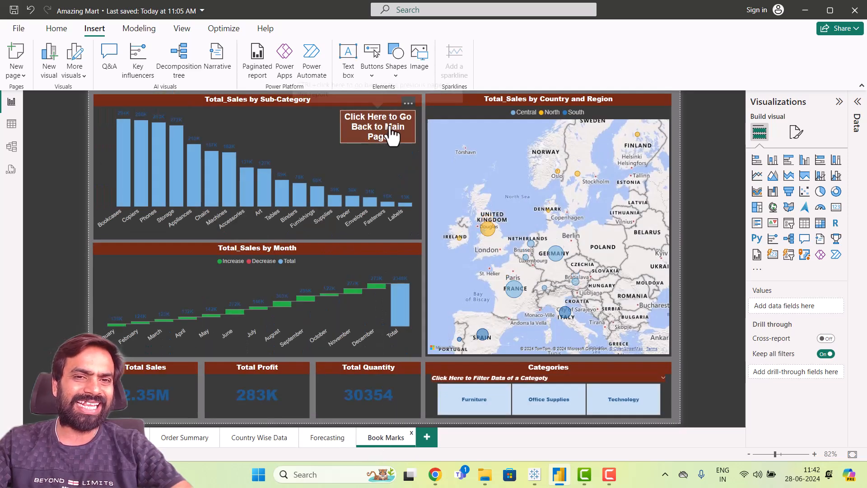
# Step: Set the Book Marks page button's action type to Page navigation with Main Page as its destination
pyautogui.click(382, 137)
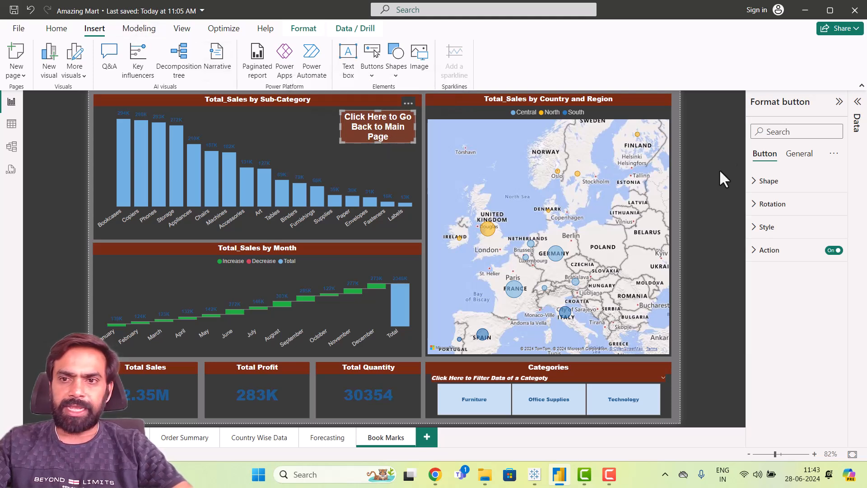
pyautogui.click(800, 256)
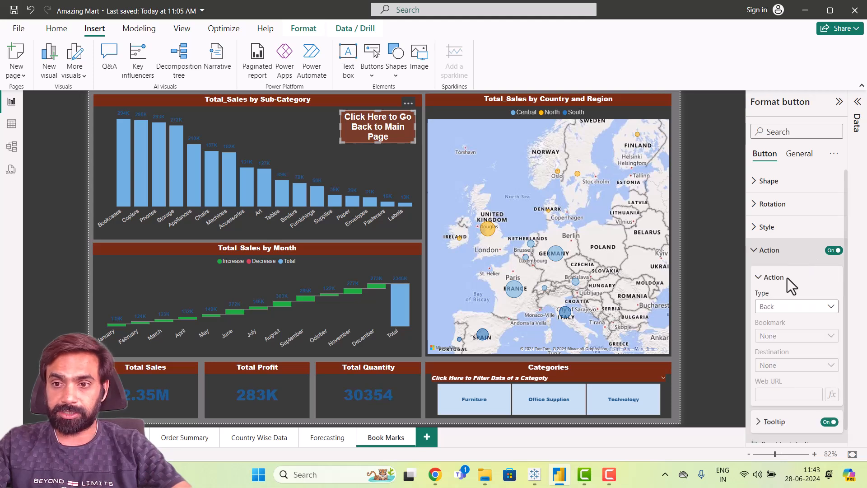
pyautogui.click(809, 311)
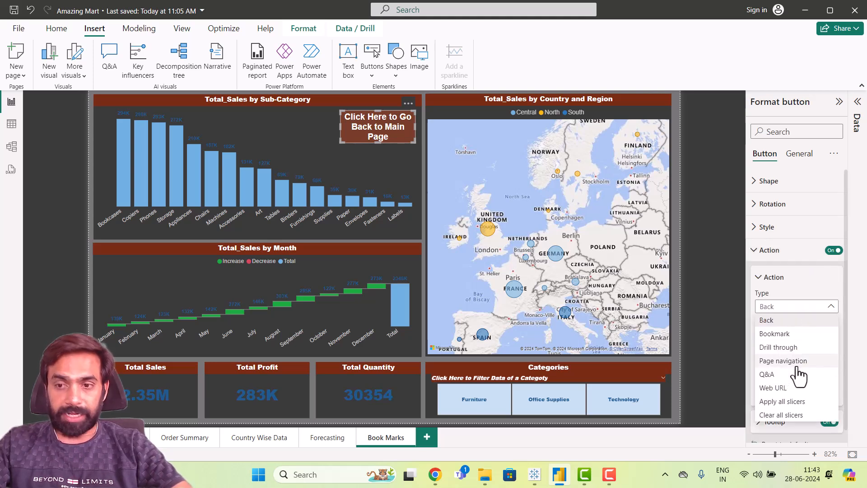
pyautogui.click(784, 360)
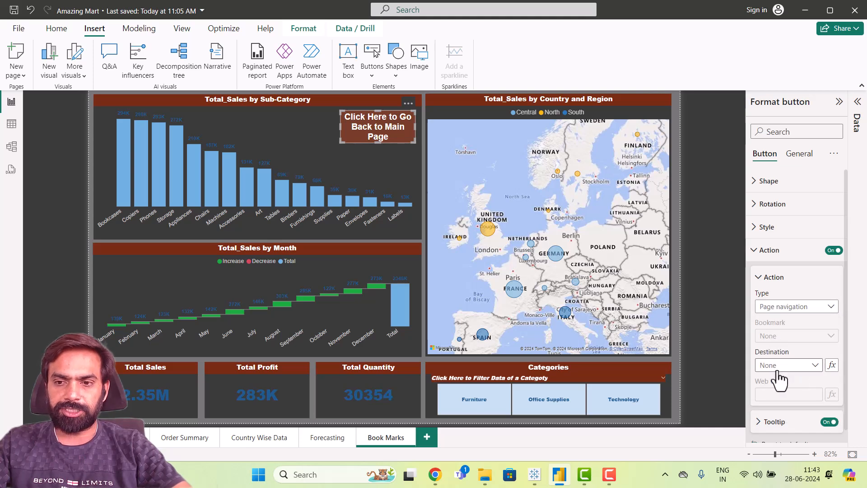
pyautogui.click(788, 365)
pyautogui.click(775, 392)
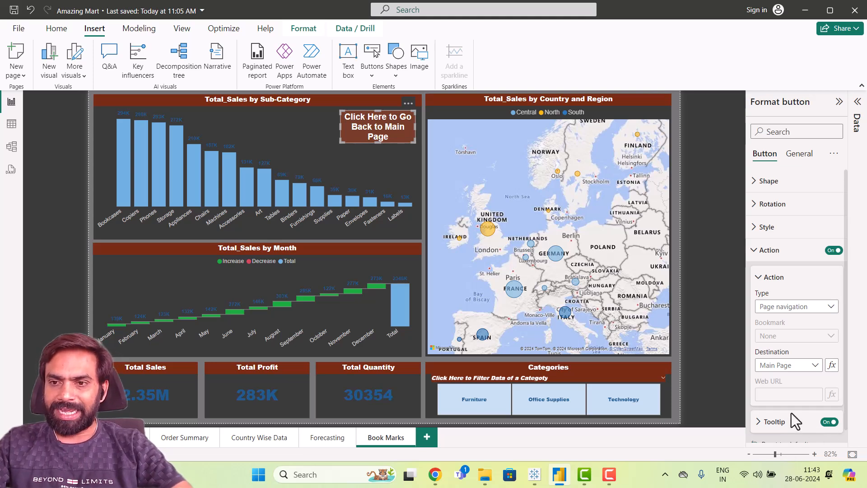
pyautogui.scroll(-1, 792, 413)
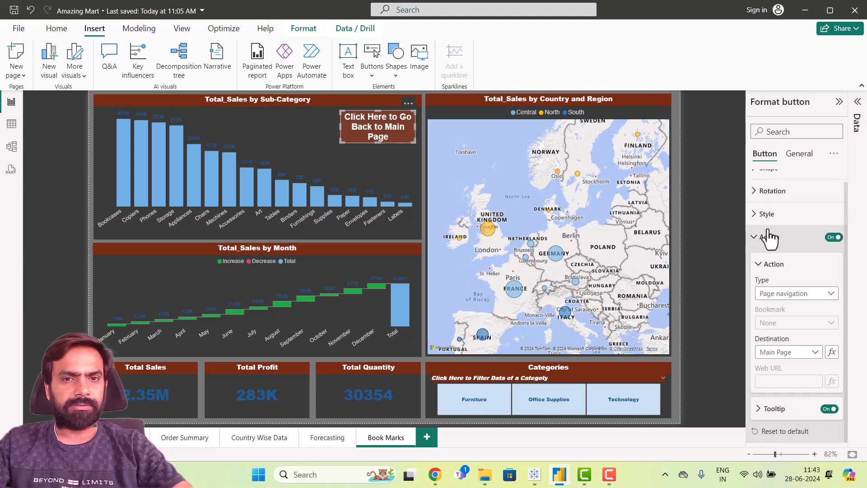
# Step: Set the Forecasting page's back button to the Page navigation action type with Main Page as its destination
pyautogui.click(321, 438)
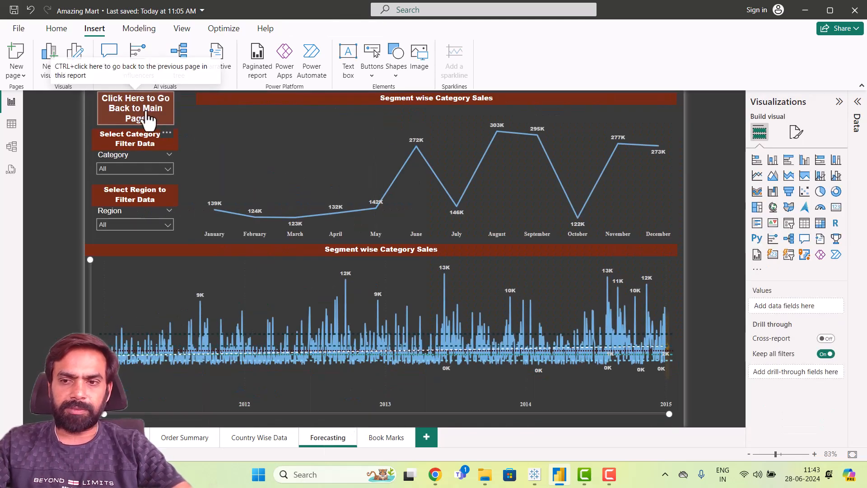
pyautogui.click(158, 130)
pyautogui.click(788, 257)
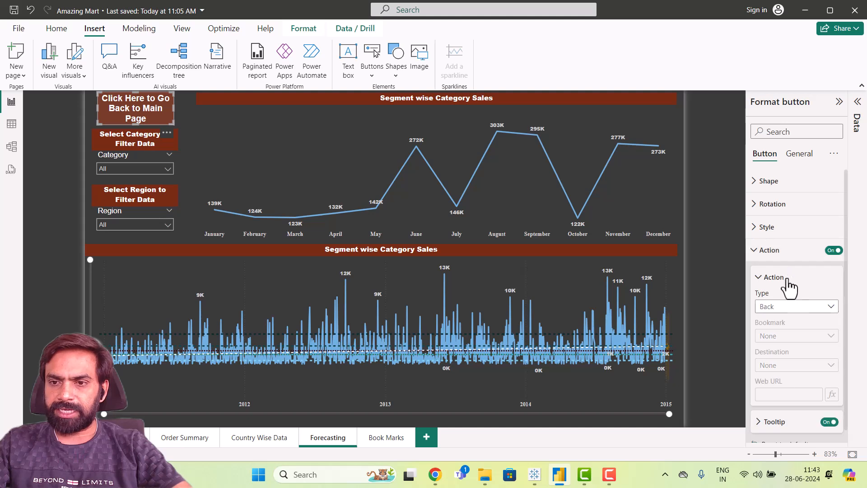
pyautogui.click(790, 306)
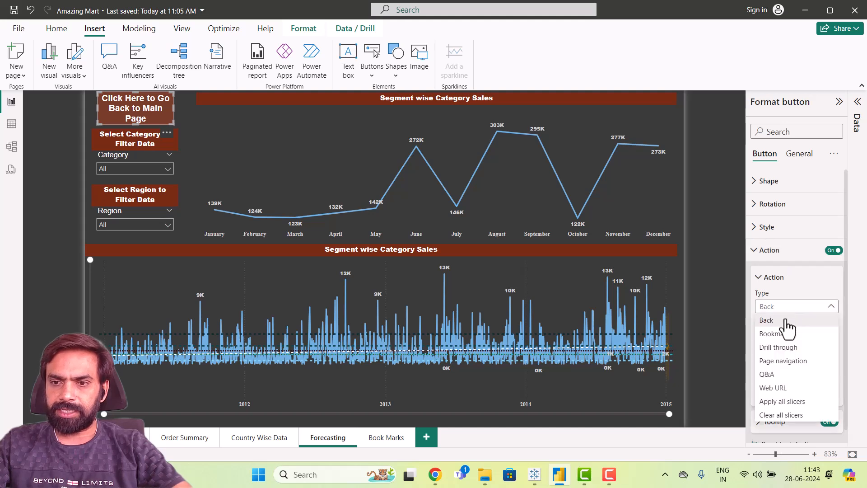
pyautogui.click(783, 362)
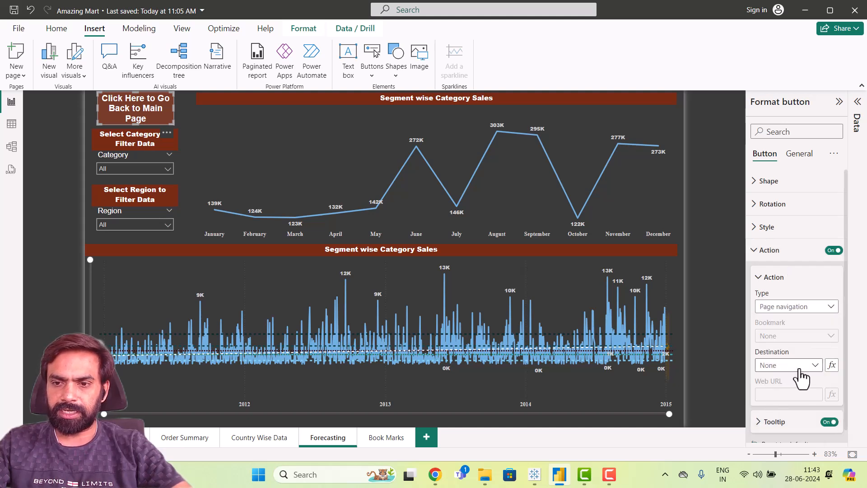
pyautogui.click(799, 368)
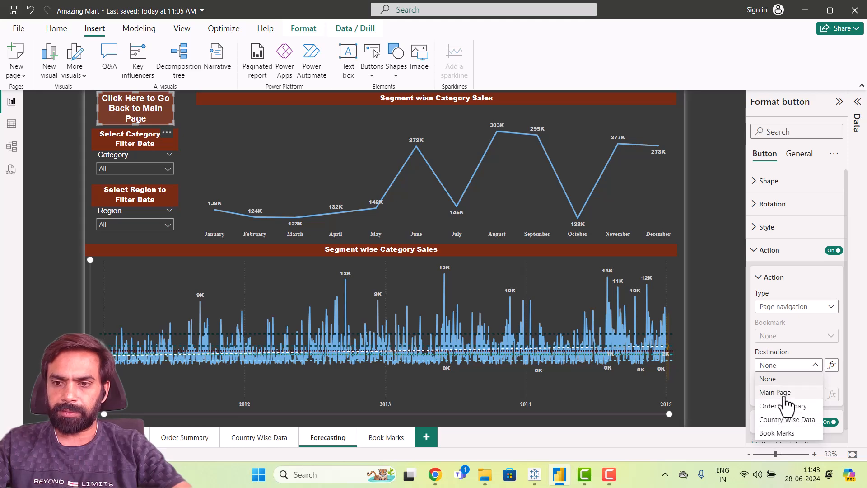
pyautogui.click(776, 392)
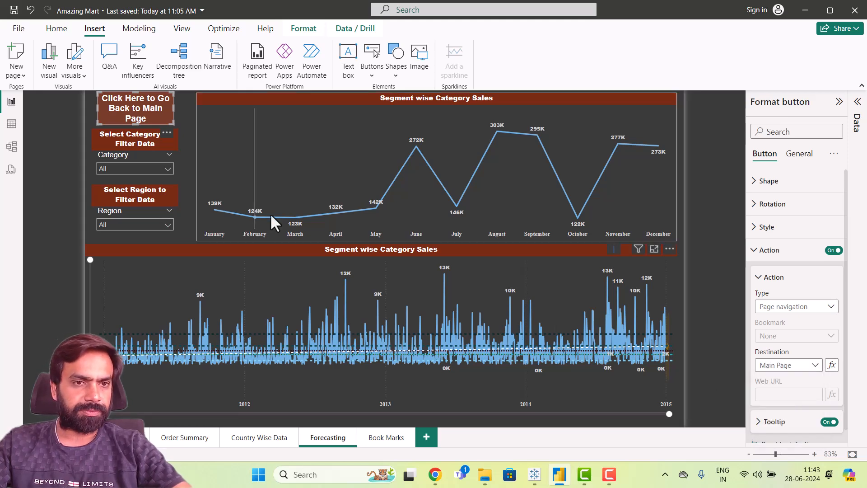
# Step: Set the Country Wise Data page's back button to the Page navigation action type with Main Page as its destination
pyautogui.click(266, 442)
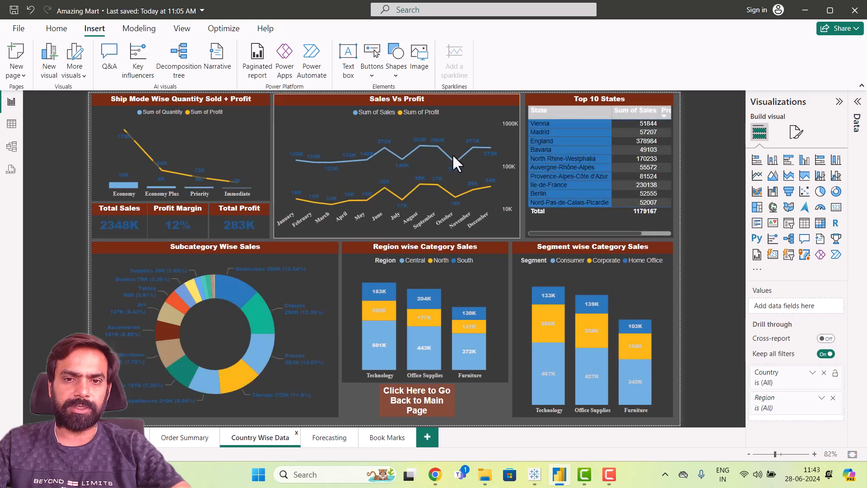
pyautogui.click(418, 408)
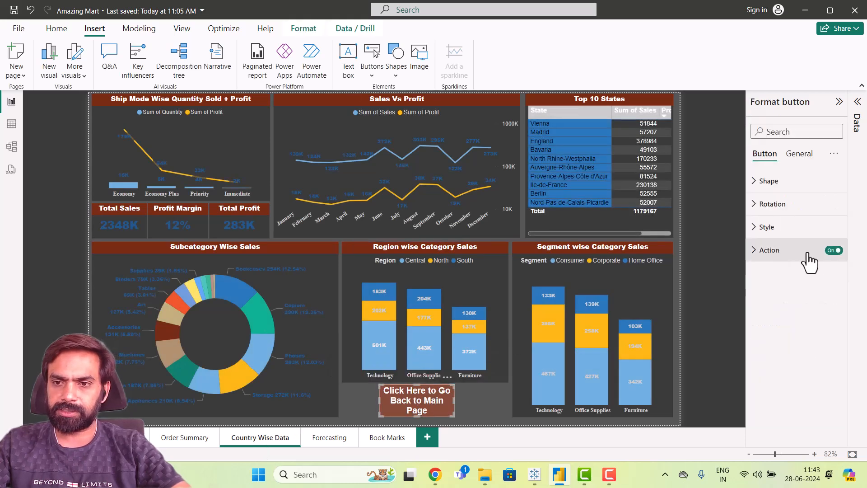
pyautogui.click(790, 255)
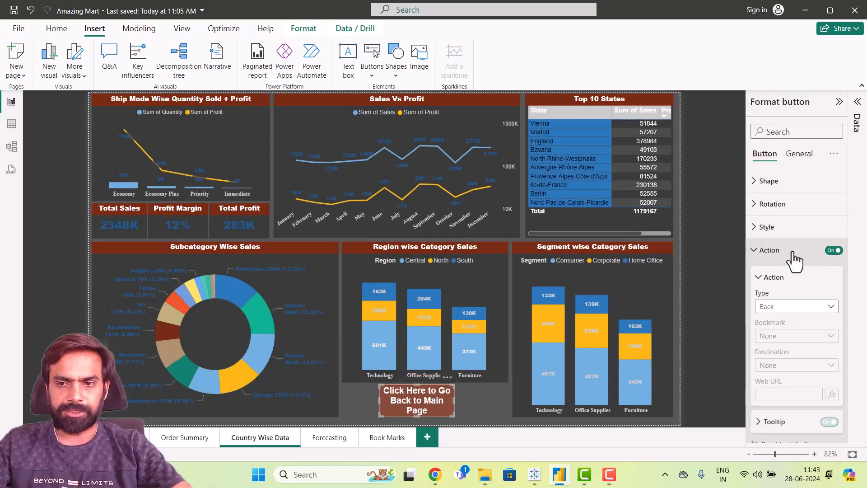
pyautogui.click(788, 312)
pyautogui.click(786, 364)
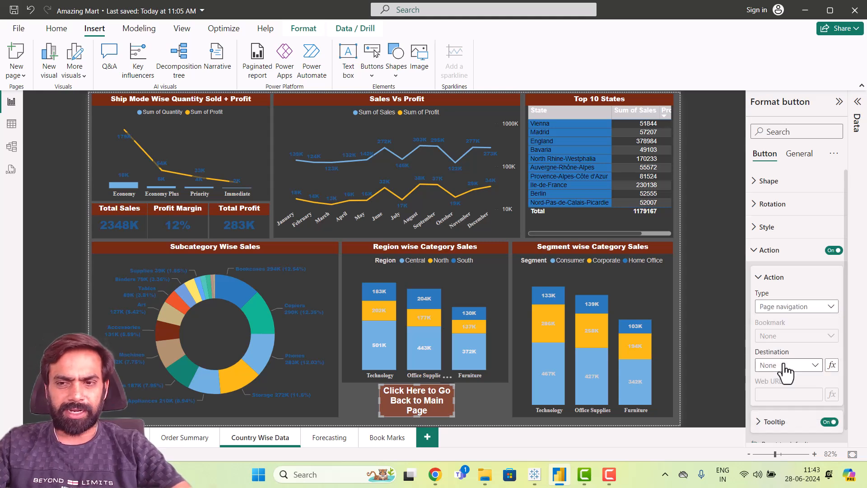
pyautogui.click(783, 367)
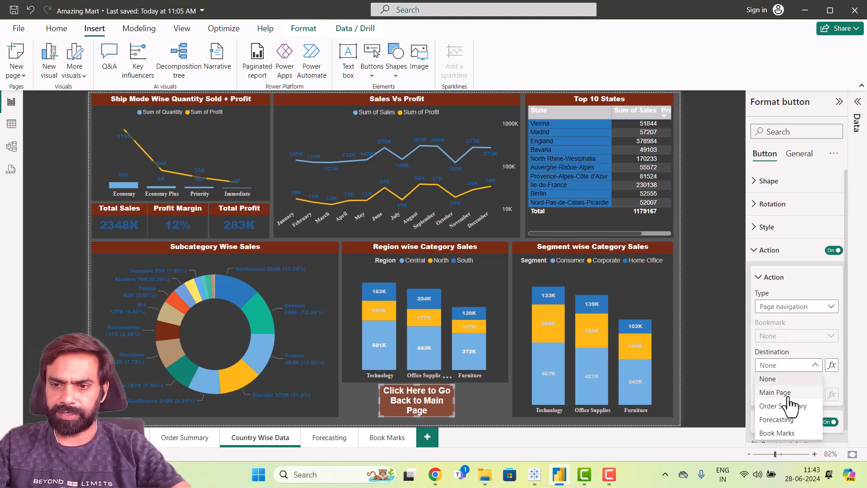
pyautogui.click(779, 393)
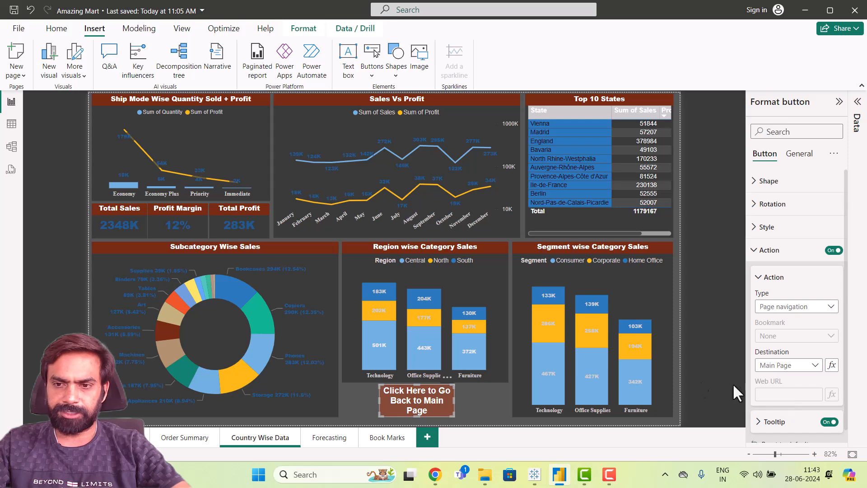
# Step: Set the Order Summary page's back button to the Page navigation action type with Main Page as its destination
pyautogui.click(175, 437)
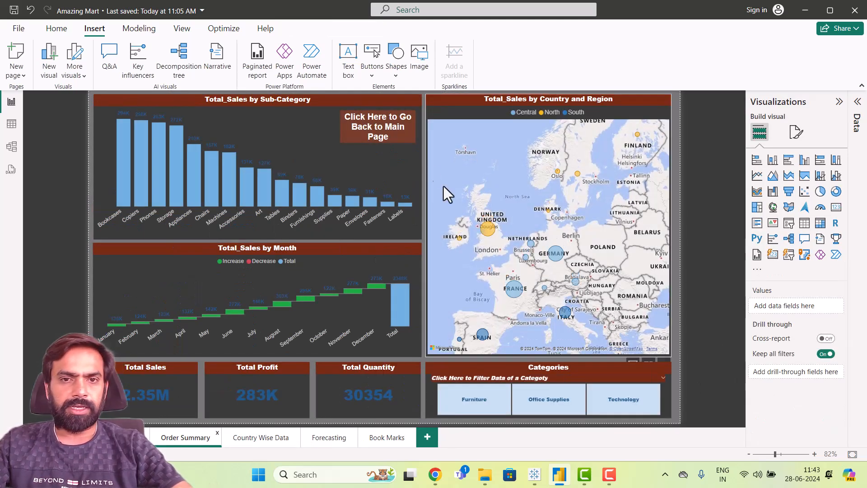
pyautogui.click(384, 132)
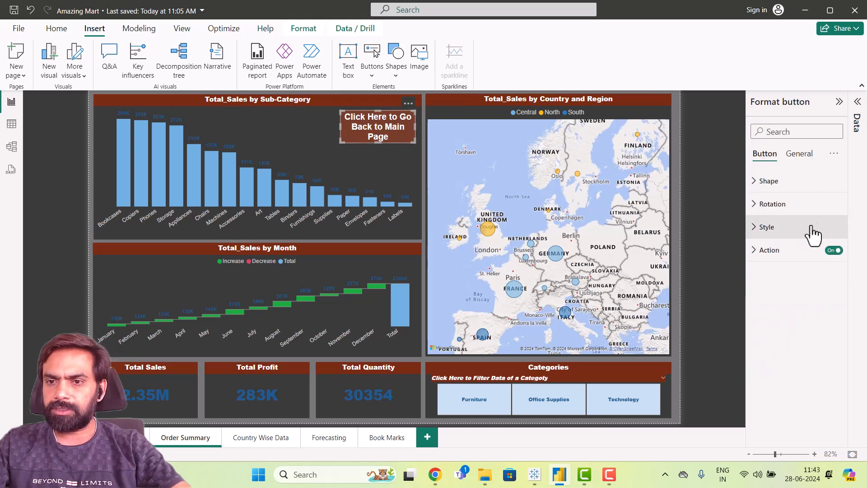
pyautogui.click(794, 253)
pyautogui.click(809, 307)
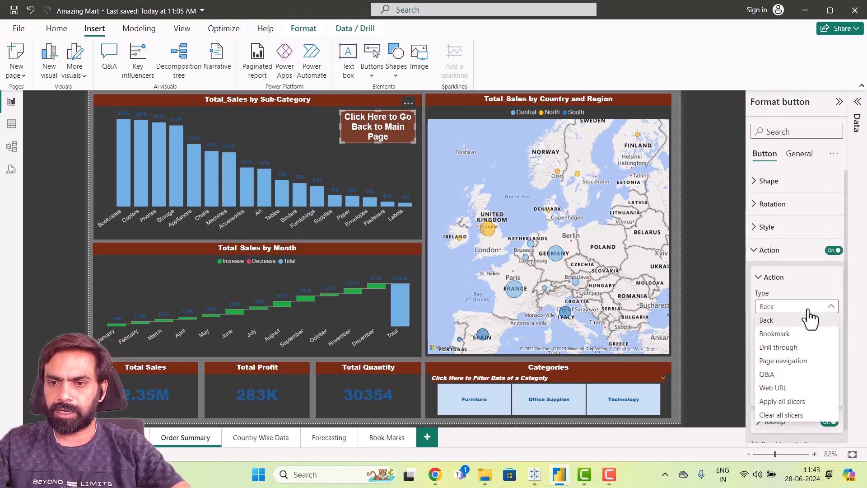
pyautogui.click(790, 360)
pyautogui.click(784, 365)
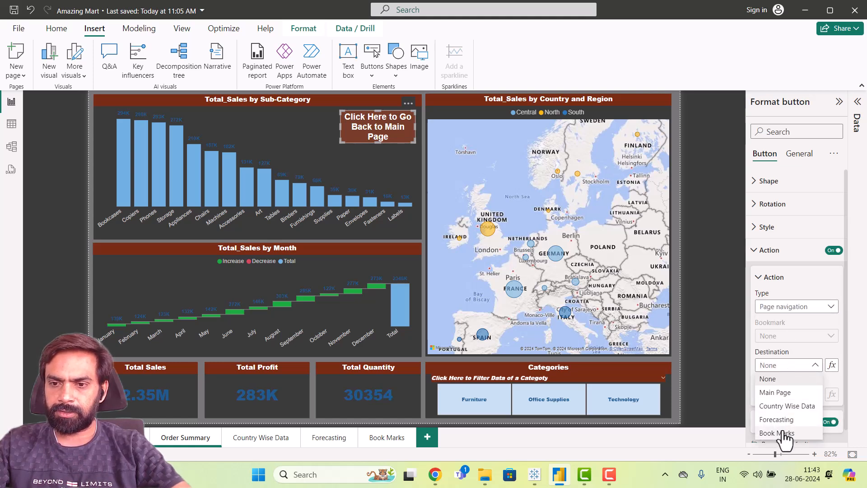
pyautogui.click(788, 393)
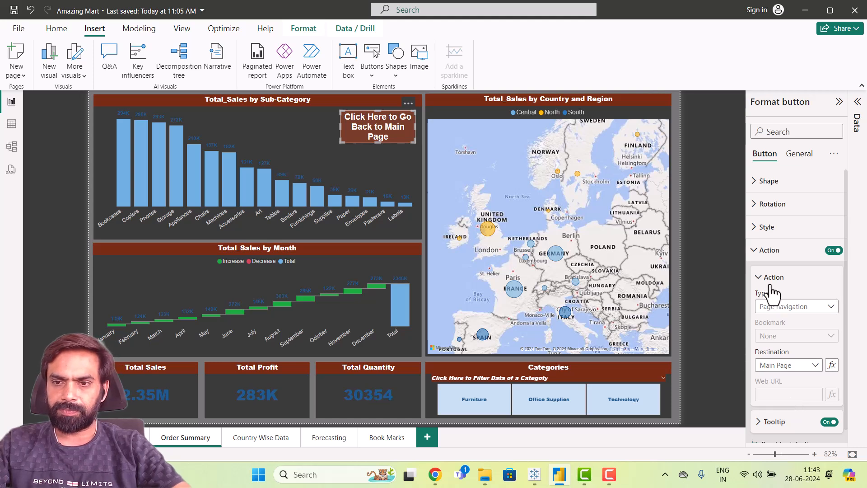
pyautogui.click(769, 251)
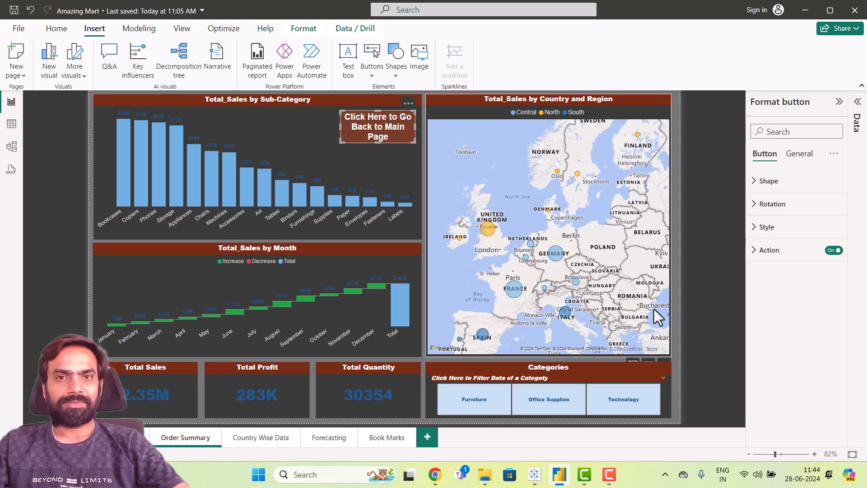
# Step: Hide the Order Summary, Country Wise Data, Forecasting and Book Marks pages
pyautogui.rightClick(167, 435)
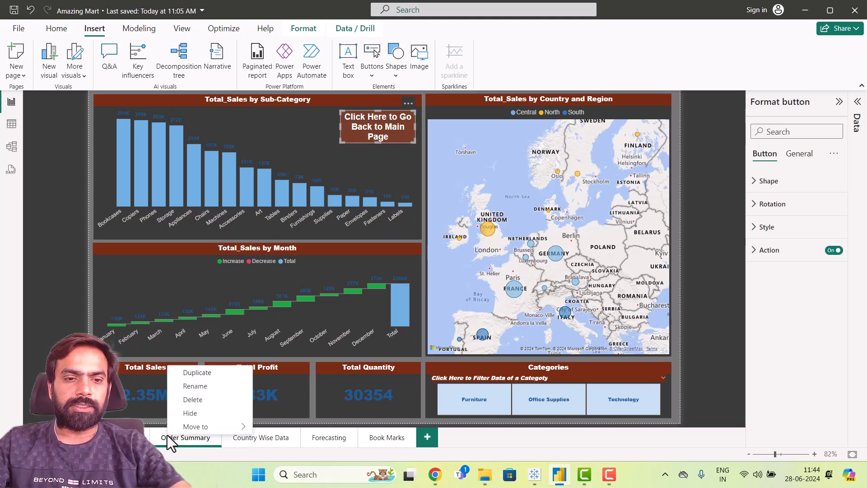
pyautogui.click(190, 413)
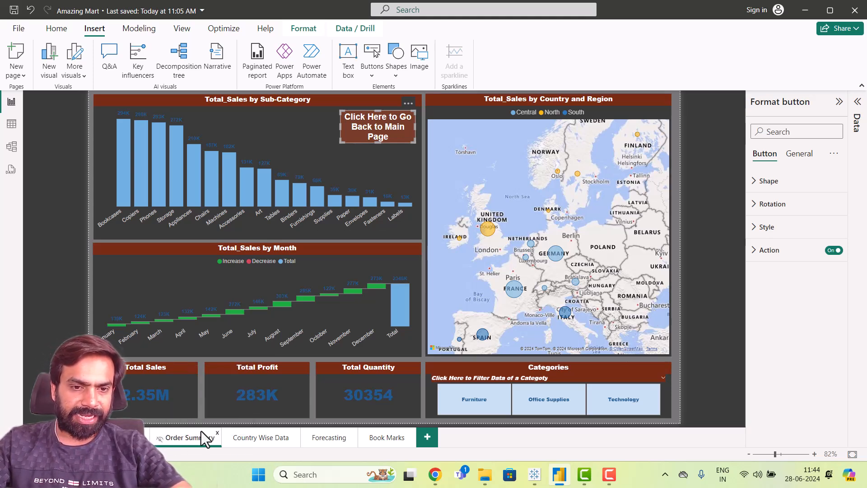
pyautogui.rightClick(249, 443)
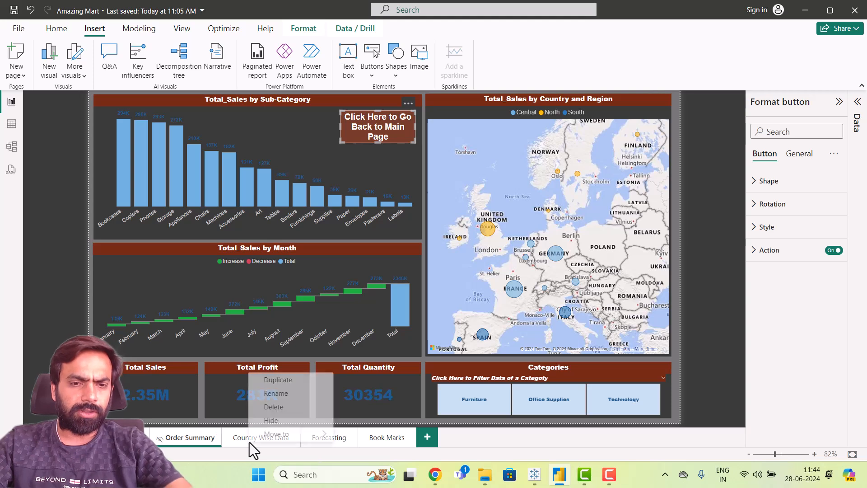
pyautogui.click(275, 420)
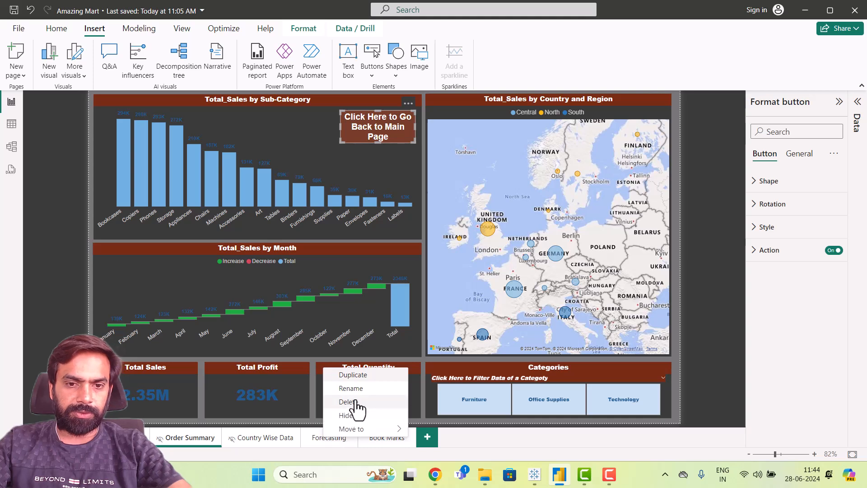
pyautogui.click(347, 415)
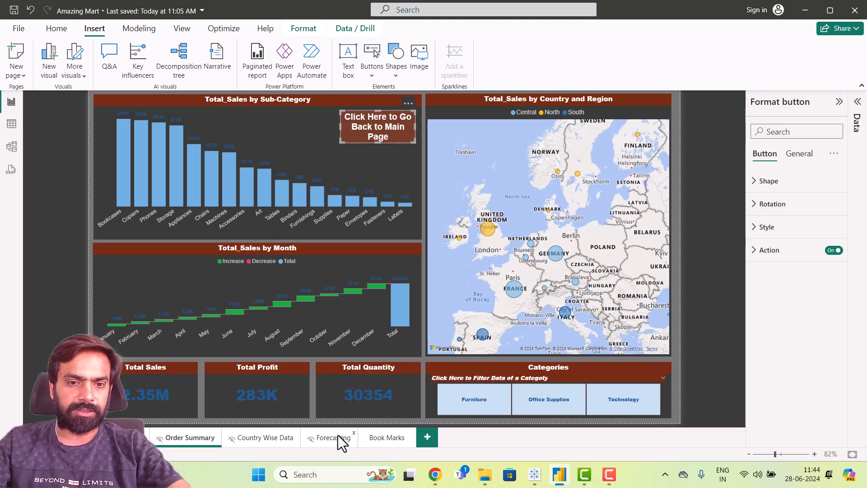
pyautogui.rightClick(373, 438)
pyautogui.click(392, 417)
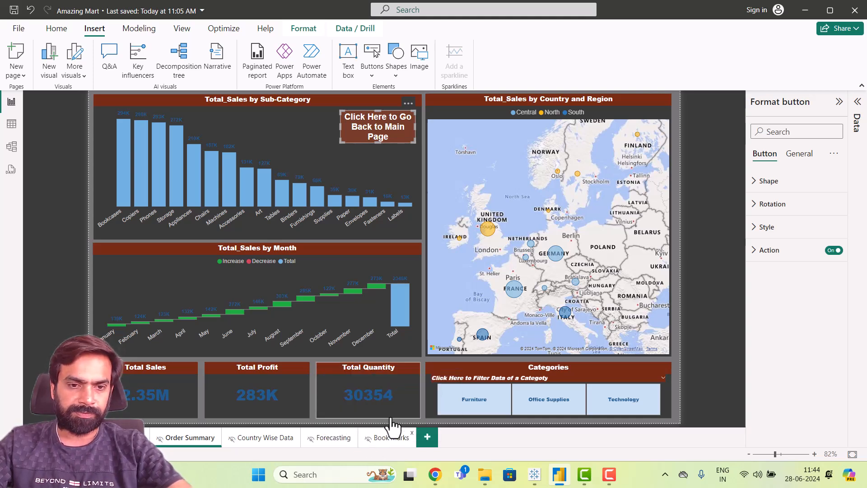
# Step: From the Main Page, test the Order Summary and Country Wise Dashboard buttons and the return button on each destination page
pyautogui.click(122, 437)
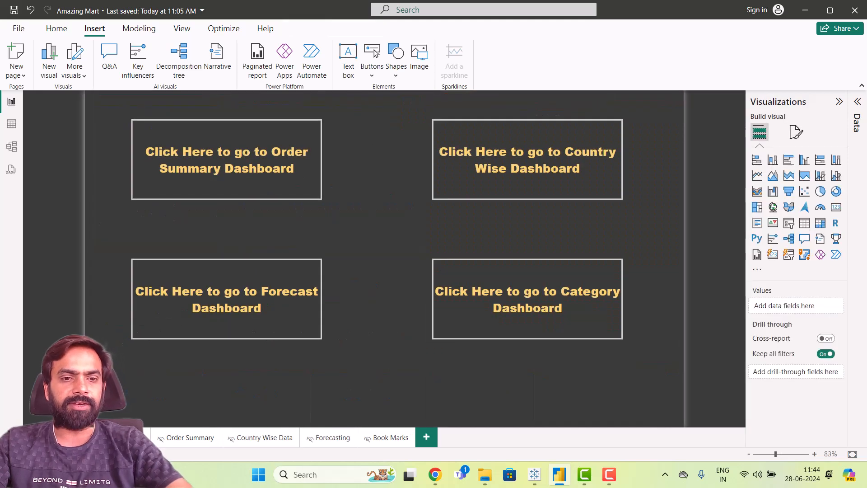
pyautogui.keyDown('ctrl'); pyautogui.click(234, 170); pyautogui.keyUp('ctrl')
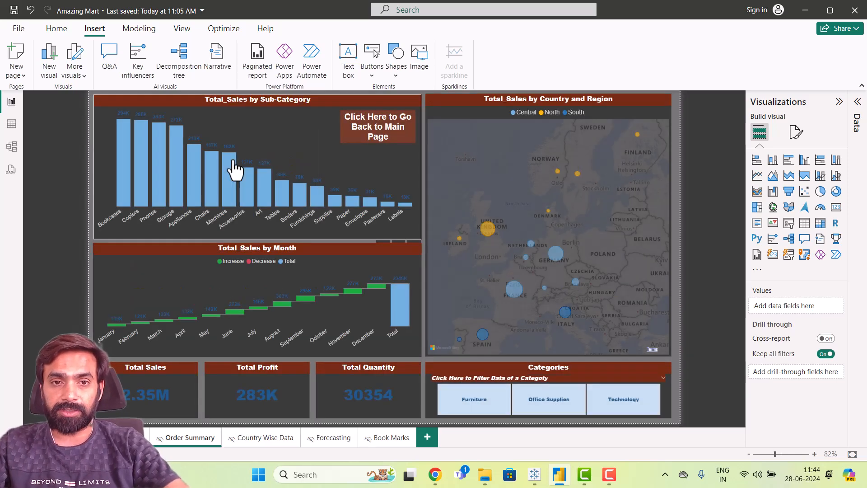
pyautogui.keyDown('ctrl'); pyautogui.click(379, 136); pyautogui.keyUp('ctrl')
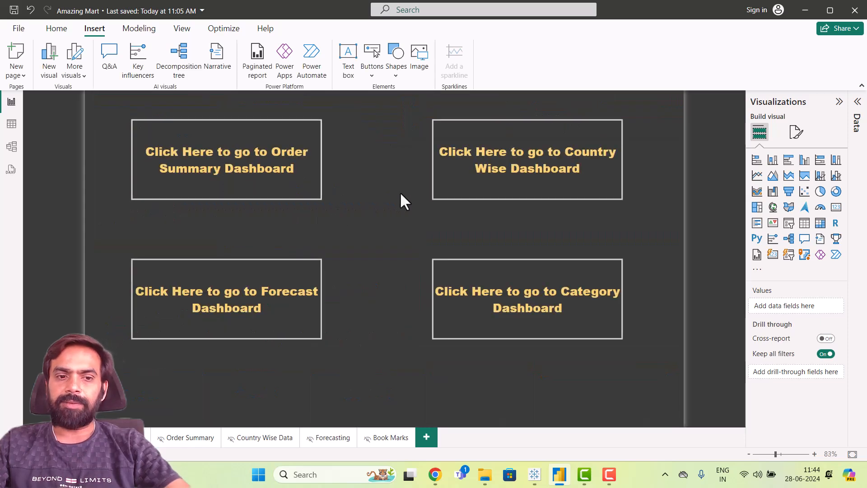
pyautogui.keyDown('ctrl'); pyautogui.click(533, 178); pyautogui.keyUp('ctrl')
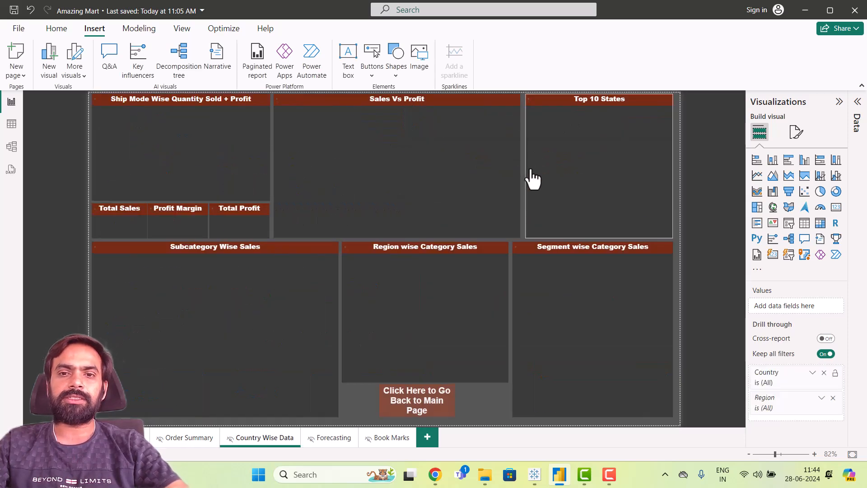
pyautogui.keyDown('ctrl'); pyautogui.click(419, 406); pyautogui.keyUp('ctrl')
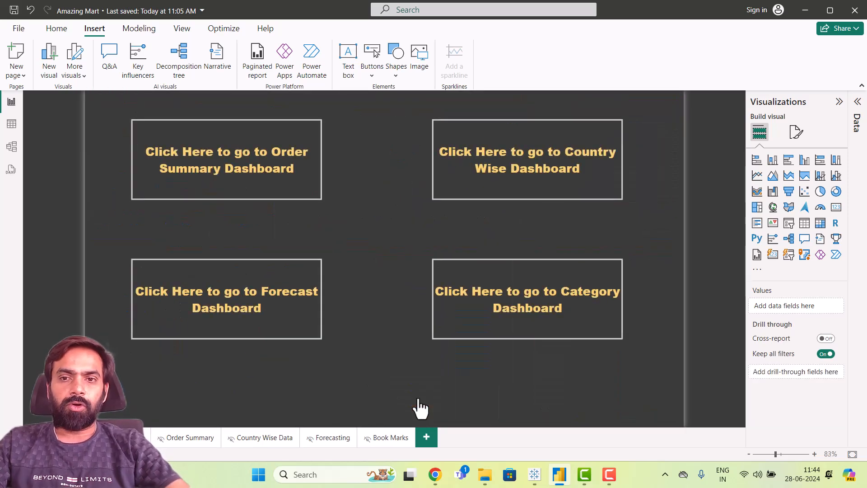
# Step: Test the Main Page's Forecast and Category Dashboard buttons, returning with each page's back button
pyautogui.keyDown('ctrl'); pyautogui.click(229, 306); pyautogui.keyUp('ctrl')
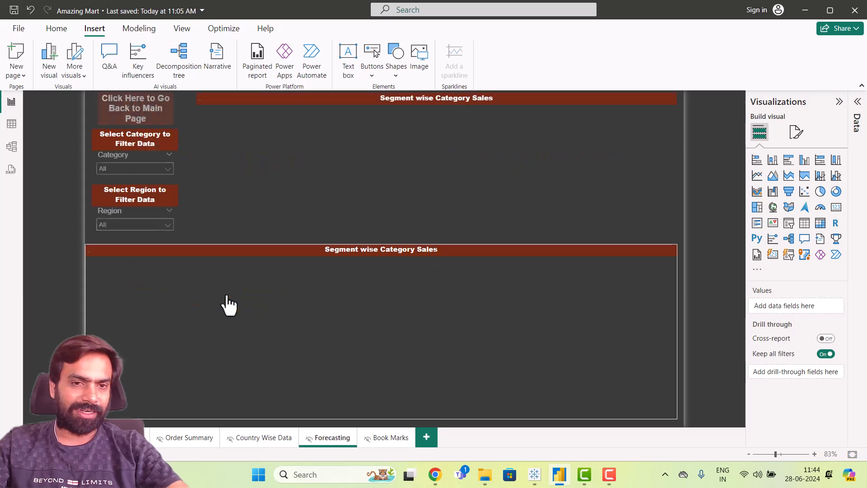
pyautogui.keyDown('ctrl'); pyautogui.click(129, 112); pyautogui.keyUp('ctrl')
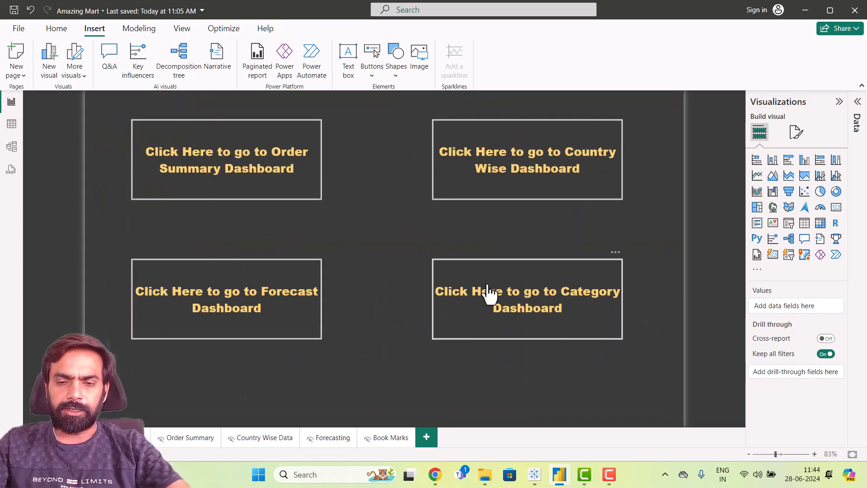
pyautogui.keyDown('ctrl'); pyautogui.click(488, 294); pyautogui.keyUp('ctrl')
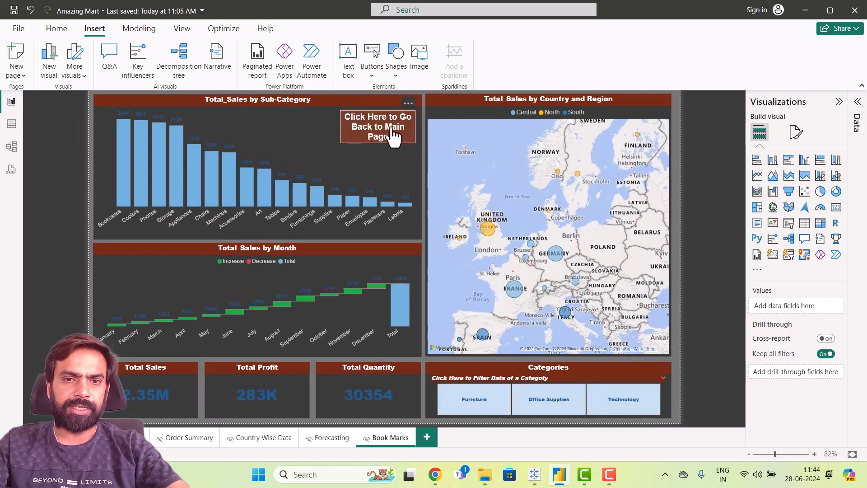
pyautogui.keyDown('ctrl'); pyautogui.click(392, 136); pyautogui.keyUp('ctrl')
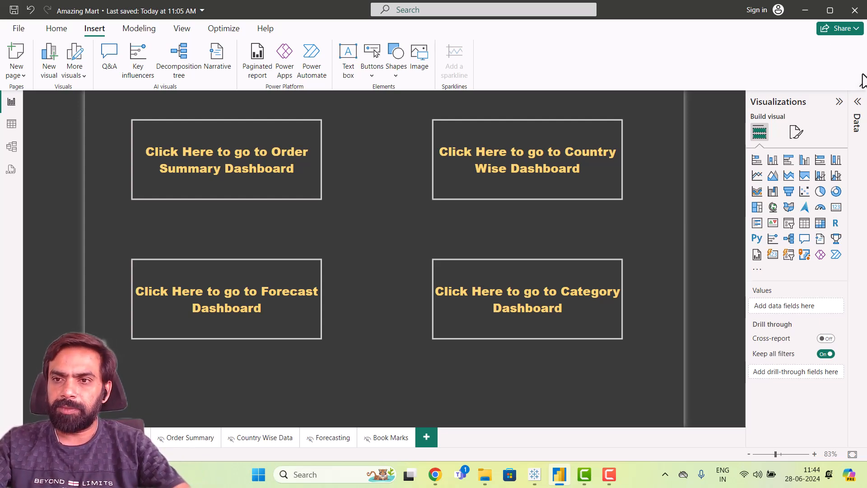
# Step: Collapse the ribbon and the Visualizations pane to give the Main Page canvas more room
pyautogui.click(862, 88)
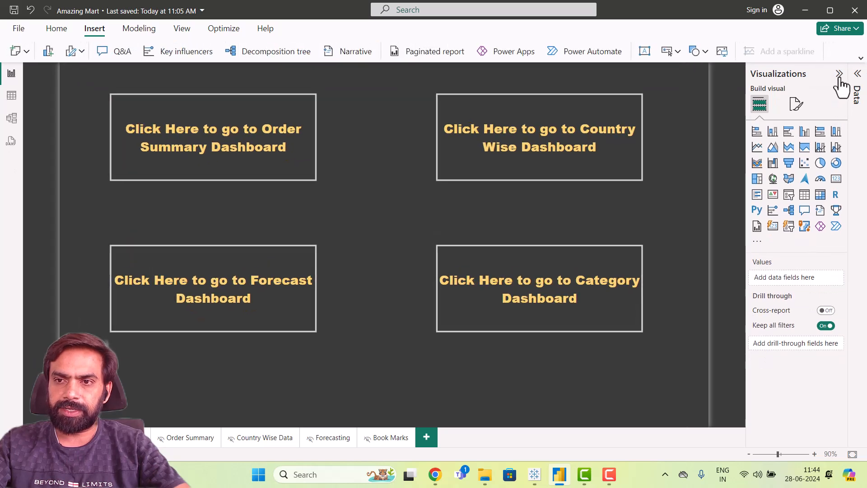
pyautogui.click(839, 75)
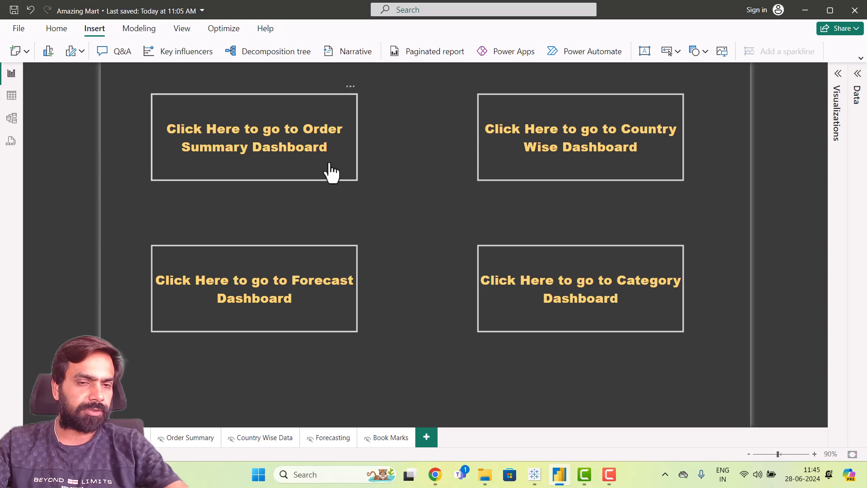
# Step: Follow the Main Page's Order Summary and Country Wise Dashboard links again, returning to the Main Page from each dashboard
pyautogui.keyDown('ctrl'); pyautogui.click(266, 145); pyautogui.keyUp('ctrl')
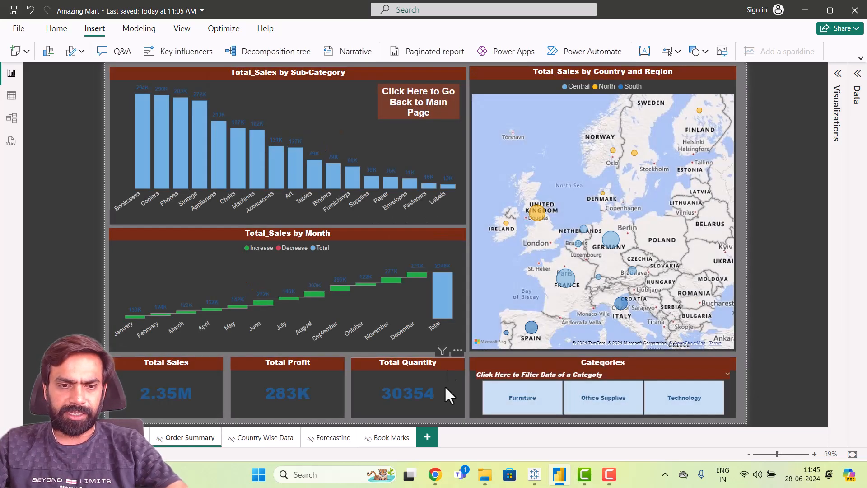
pyautogui.keyDown('ctrl'); pyautogui.click(415, 111); pyautogui.keyUp('ctrl')
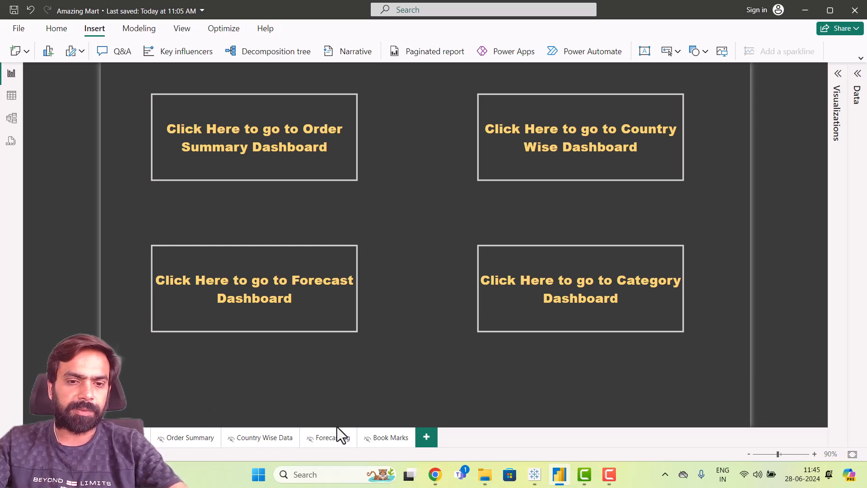
pyautogui.keyDown('ctrl'); pyautogui.click(586, 145); pyautogui.keyUp('ctrl')
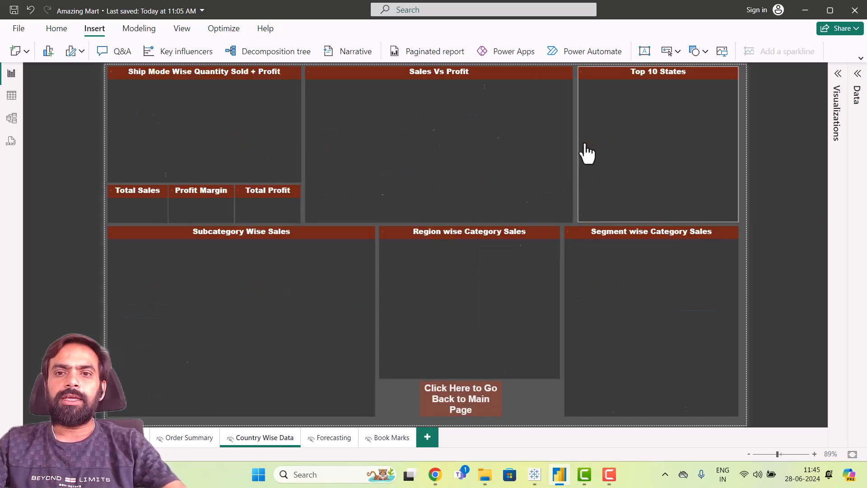
pyautogui.keyDown('ctrl'); pyautogui.click(460, 403); pyautogui.keyUp('ctrl')
# Step: Recheck the Forecast and Category Dashboard links from the Main Page, using each dashboard's link back to the Main Page
pyautogui.keyDown('ctrl'); pyautogui.click(217, 286); pyautogui.keyUp('ctrl')
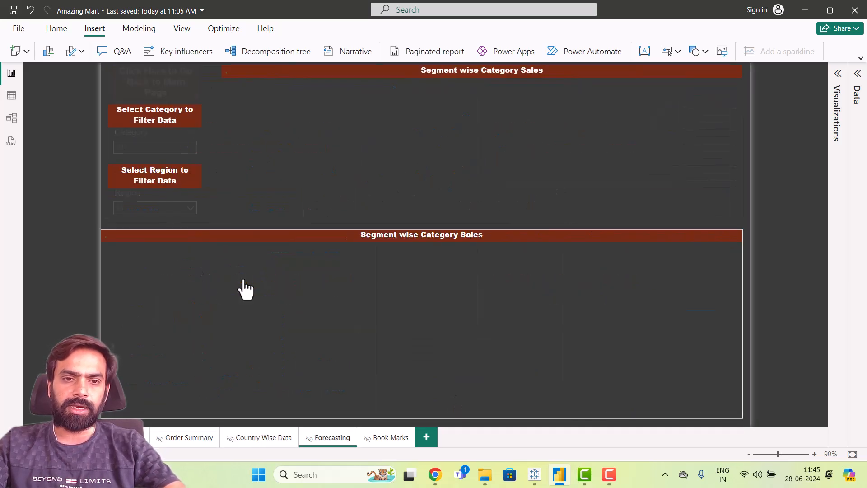
pyautogui.keyDown('ctrl'); pyautogui.click(166, 95); pyautogui.keyUp('ctrl')
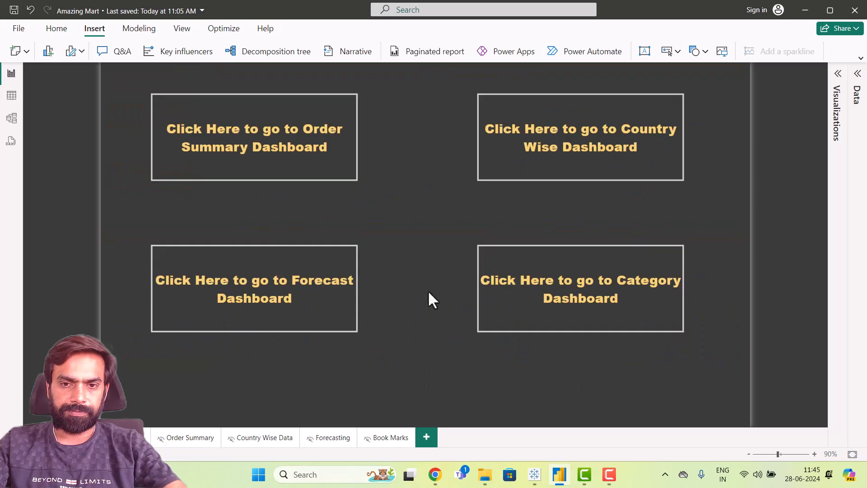
pyautogui.keyDown('ctrl'); pyautogui.click(548, 304); pyautogui.keyUp('ctrl')
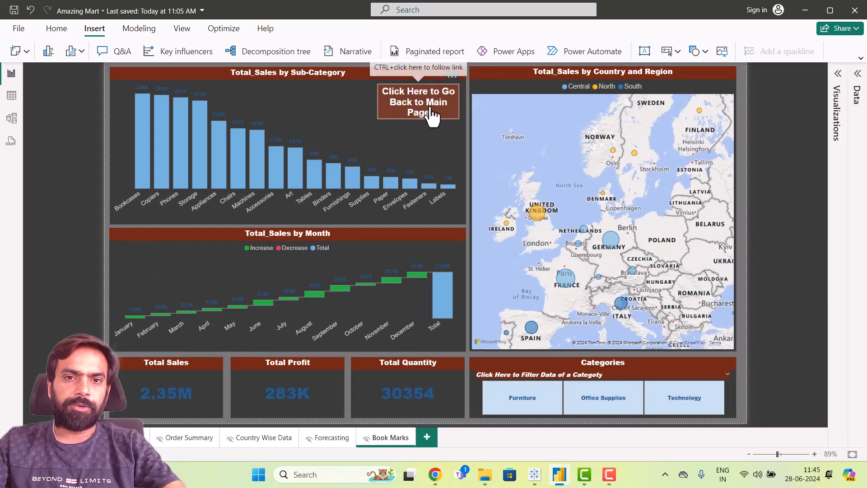
pyautogui.keyDown('ctrl'); pyautogui.click(429, 116); pyautogui.keyUp('ctrl')
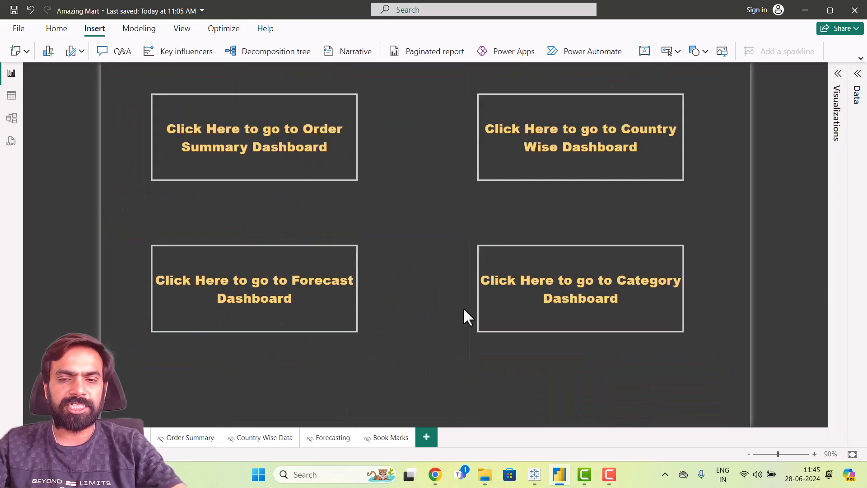